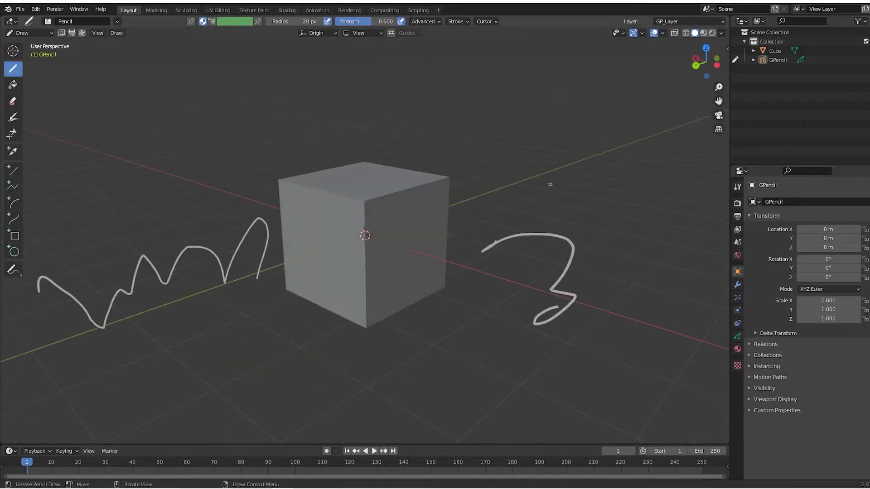
Undo the freehand strokes drawn around the cube
{"action": "key", "text": "ctrl+z"}
{"action": "key", "text": "ctrl+z"}
{"action": "key", "text": "ctrl+z"}
{"action": "key", "text": "ctrl+z"}
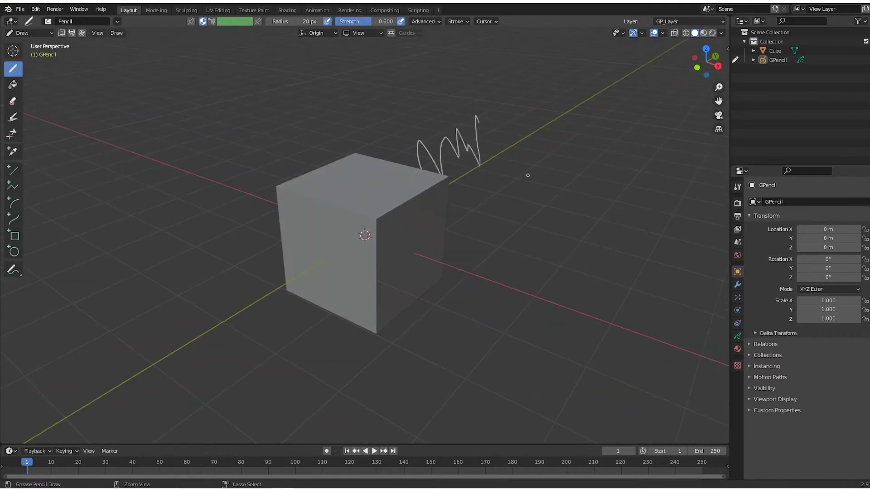
Enable the Canvas grid overlay for Grease Pencil drawing
{"action": "left_click", "coordinate": [664, 33]}
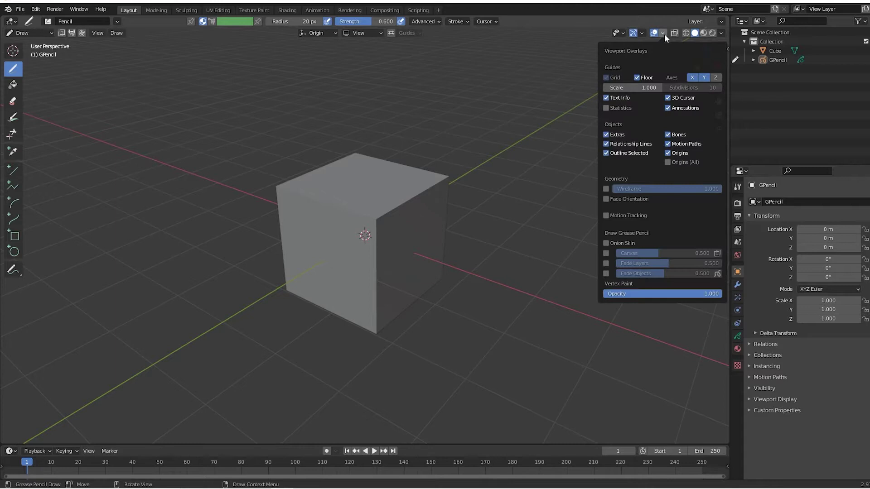
{"action": "left_click", "coordinate": [607, 253]}
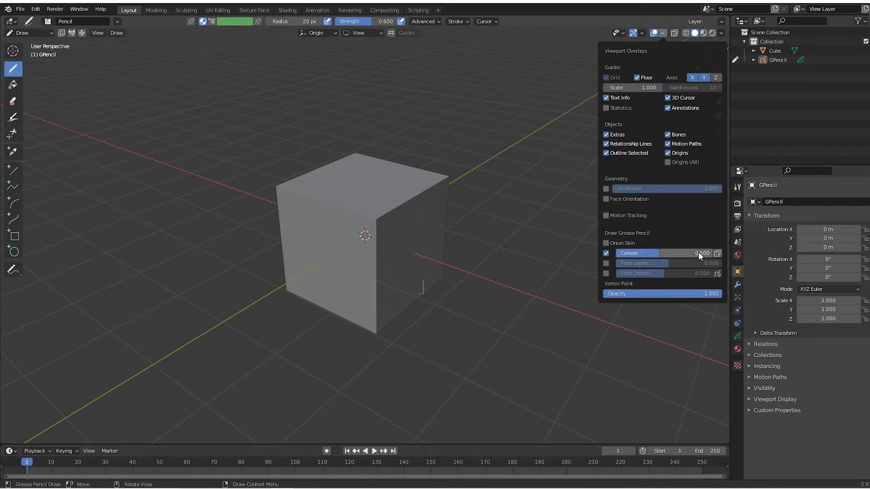
{"action": "left_click", "coordinate": [663, 34]}
Set the drawing plane to Front (X-Z), sketch two test strokes beside the cube and undo the last one
{"action": "middle_click_drag", "start_coordinate": [530, 250], "coordinate": [268, 171]}
{"action": "middle_click_drag", "start_coordinate": [464, 161], "coordinate": [382, 73]}
{"action": "left_click", "coordinate": [371, 35]}
{"action": "left_click", "coordinate": [365, 71]}
{"action": "mouse_move", "coordinate": [489, 155]}
{"action": "middle_mouse_down"}
{"action": "mouse_move", "coordinate": [515, 170]}
{"action": "mouse_move", "coordinate": [412, 175]}
{"action": "mouse_move", "coordinate": [516, 246]}
{"action": "mouse_move", "coordinate": [499, 132]}
{"action": "mouse_move", "coordinate": [499, 152]}
{"action": "middle_mouse_up"}
{"action": "mouse_move", "coordinate": [512, 324]}
{"action": "left_mouse_down"}
{"action": "mouse_move", "coordinate": [571, 156]}
{"action": "mouse_move", "coordinate": [669, 206]}
{"action": "mouse_move", "coordinate": [694, 192]}
{"action": "left_mouse_up"}
{"action": "mouse_move", "coordinate": [693, 192]}
{"action": "middle_mouse_down"}
{"action": "mouse_move", "coordinate": [592, 266]}
{"action": "mouse_move", "coordinate": [553, 255]}
{"action": "mouse_move", "coordinate": [527, 274]}
{"action": "middle_mouse_up"}
{"action": "mouse_move", "coordinate": [517, 283]}
{"action": "left_mouse_down"}
{"action": "mouse_move", "coordinate": [544, 195]}
{"action": "mouse_move", "coordinate": [568, 208]}
{"action": "mouse_move", "coordinate": [512, 301]}
{"action": "mouse_move", "coordinate": [390, 100]}
{"action": "mouse_move", "coordinate": [482, 104]}
{"action": "left_mouse_up"}
{"action": "mouse_move", "coordinate": [632, 201]}
{"action": "middle_mouse_down"}
{"action": "mouse_move", "coordinate": [521, 190]}
{"action": "mouse_move", "coordinate": [535, 182]}
{"action": "middle_mouse_up"}
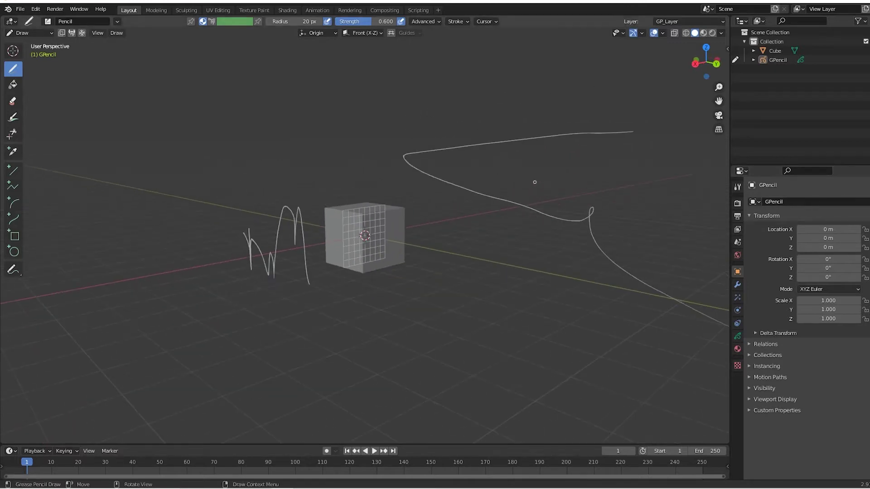
{"action": "scroll", "coordinate": [473, 205], "scroll_direction": "up", "scroll_amount": 5}
{"action": "key", "text": "ctrl+z"}
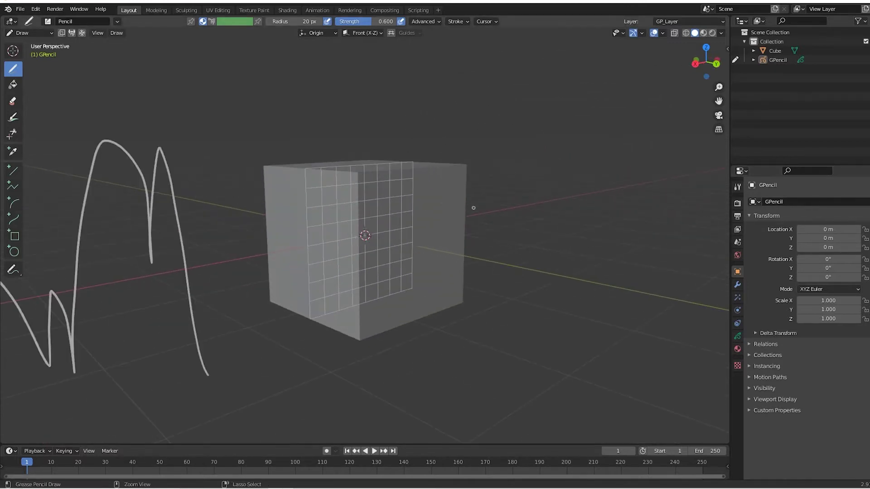
Switch the drawing plane to Side (Y-Z) and to Top (X-Y), and sketch a test stroke on the Top plane
{"action": "left_click", "coordinate": [372, 37]}
{"action": "left_click", "coordinate": [360, 81]}
{"action": "mouse_move", "coordinate": [476, 177]}
{"action": "middle_mouse_down"}
{"action": "mouse_move", "coordinate": [492, 214]}
{"action": "mouse_move", "coordinate": [374, 248]}
{"action": "middle_mouse_up"}
{"action": "left_click", "coordinate": [363, 33]}
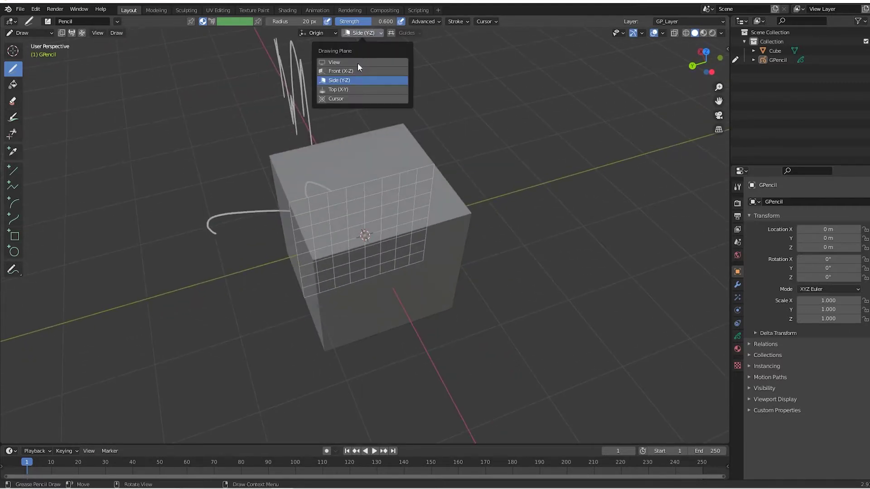
{"action": "left_click", "coordinate": [372, 89]}
{"action": "mouse_move", "coordinate": [474, 158]}
{"action": "left_mouse_down"}
{"action": "mouse_move", "coordinate": [559, 226]}
{"action": "mouse_move", "coordinate": [521, 213]}
{"action": "left_mouse_up"}
{"action": "mouse_move", "coordinate": [522, 213]}
{"action": "middle_mouse_down"}
{"action": "mouse_move", "coordinate": [536, 178]}
{"action": "mouse_move", "coordinate": [528, 155]}
{"action": "mouse_move", "coordinate": [519, 193]}
{"action": "mouse_move", "coordinate": [450, 202]}
{"action": "middle_mouse_up"}
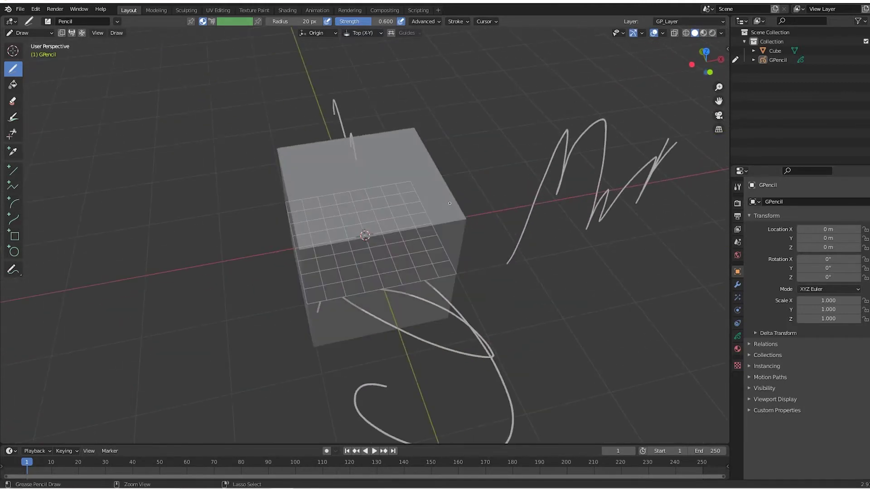
Undo the remaining test strokes together with the Side and Top drawing plane changes
{"action": "key", "text": "ctrl+z"}
{"action": "key", "text": "ctrl+z"}
{"action": "key", "text": "ctrl+z"}
{"action": "key", "text": "ctrl+z"}
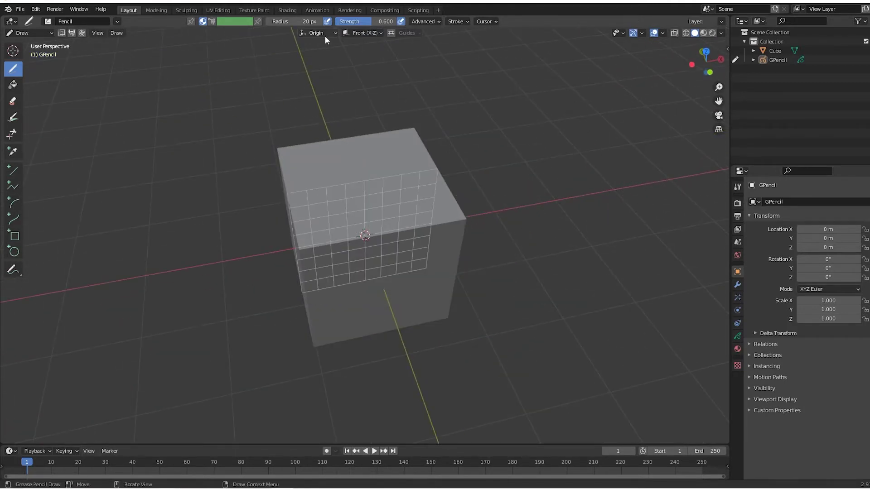
Set stroke placement to 3D Cursor and try several cursor positions, ending near the cube's upper front edge
{"action": "left_click", "coordinate": [324, 34]}
{"action": "left_click", "coordinate": [313, 71]}
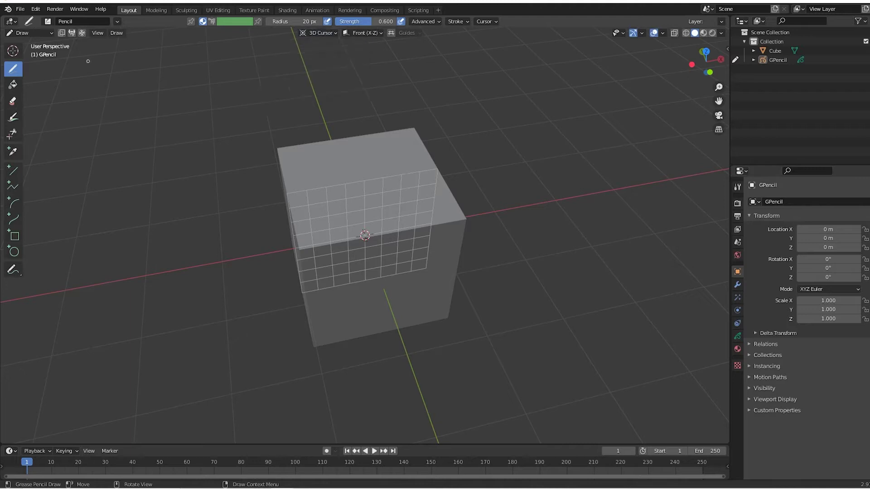
{"action": "left_click", "coordinate": [13, 51]}
{"action": "left_click", "coordinate": [526, 213]}
{"action": "middle_click_drag", "start_coordinate": [528, 205], "coordinate": [553, 202]}
{"action": "scroll", "coordinate": [553, 201], "scroll_direction": "down", "scroll_amount": 2}
{"action": "left_click", "coordinate": [597, 295]}
{"action": "left_click", "coordinate": [600, 266]}
{"action": "left_click", "coordinate": [514, 212]}
{"action": "left_click", "coordinate": [453, 141]}
{"action": "left_click", "coordinate": [346, 204]}
{"action": "mouse_move", "coordinate": [363, 186]}
{"action": "middle_mouse_down"}
{"action": "mouse_move", "coordinate": [365, 179]}
{"action": "mouse_move", "coordinate": [390, 191]}
{"action": "middle_mouse_up"}
{"action": "left_click", "coordinate": [384, 194]}
{"action": "scroll", "coordinate": [390, 194], "scroll_direction": "up", "scroll_amount": 5}
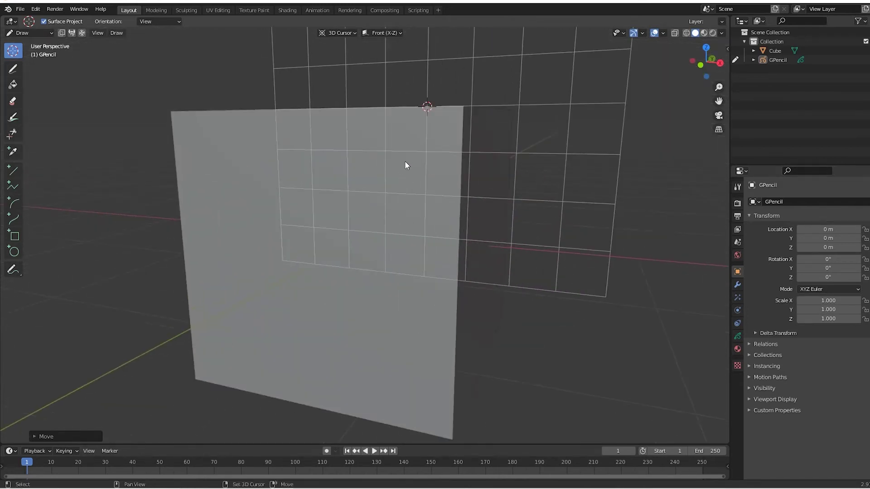
Change the drawing plane to Top (X-Y) so the canvas lies flat at the 3D cursor
{"action": "middle_click_drag", "start_coordinate": [408, 161], "coordinate": [384, 253]}
{"action": "scroll", "coordinate": [409, 237], "scroll_direction": "up", "scroll_amount": 3}
{"action": "left_click", "coordinate": [383, 32]}
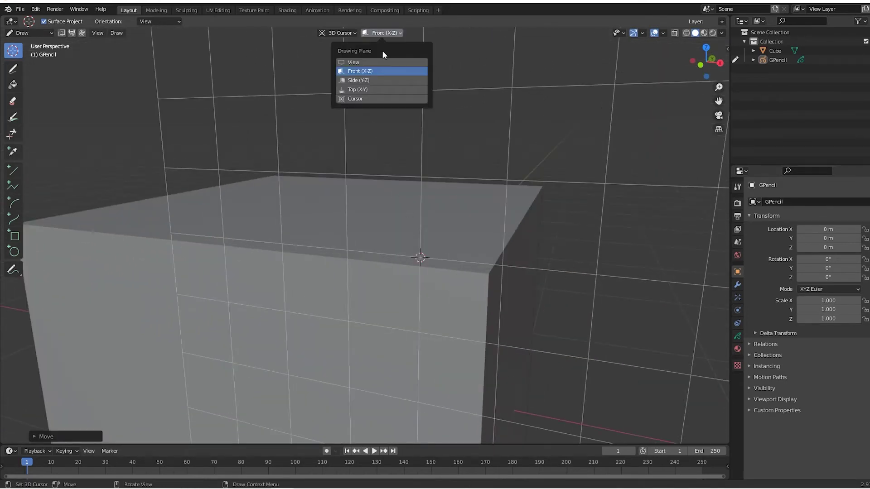
{"action": "left_click", "coordinate": [382, 89]}
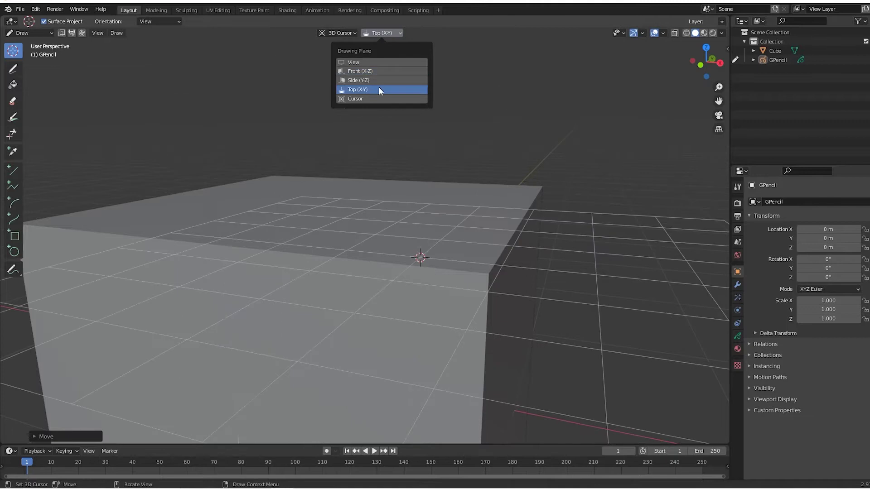
Return to the Draw tool, sketch a test stroke across the cube's top, and undo it with the plane change
{"action": "left_click", "coordinate": [13, 69]}
{"action": "left_click_drag", "start_coordinate": [189, 210], "coordinate": [466, 253]}
{"action": "mouse_move", "coordinate": [466, 252]}
{"action": "middle_mouse_down"}
{"action": "mouse_move", "coordinate": [378, 255]}
{"action": "mouse_move", "coordinate": [454, 281]}
{"action": "middle_mouse_up"}
{"action": "key", "text": "ctrl+z"}
{"action": "key", "text": "ctrl+z"}
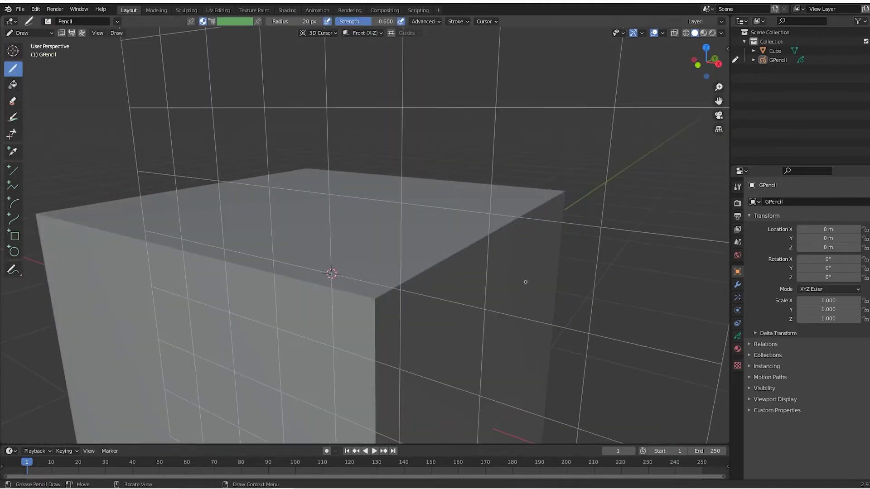
Set stroke placement to Surface and draw a freehand curved stroke near the upper corner of the cube's front face
{"action": "left_click", "coordinate": [320, 32]}
{"action": "left_click", "coordinate": [314, 81]}
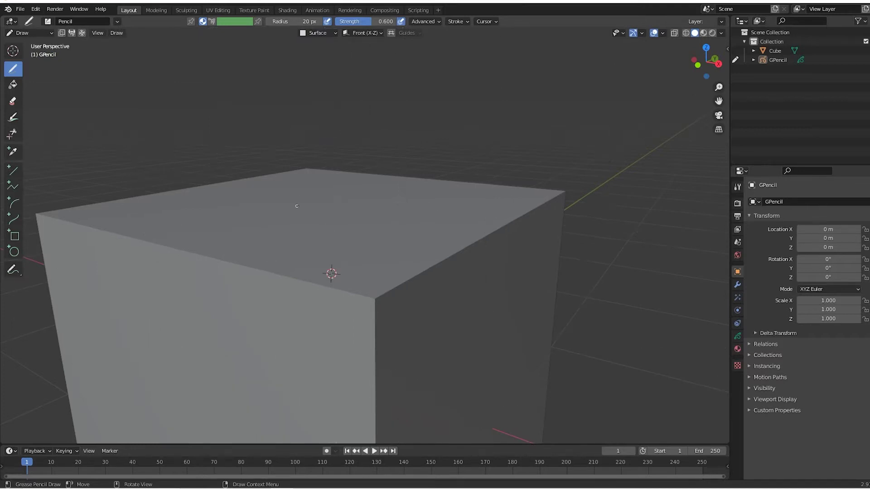
{"action": "middle_click_drag", "start_coordinate": [295, 204], "coordinate": [327, 202]}
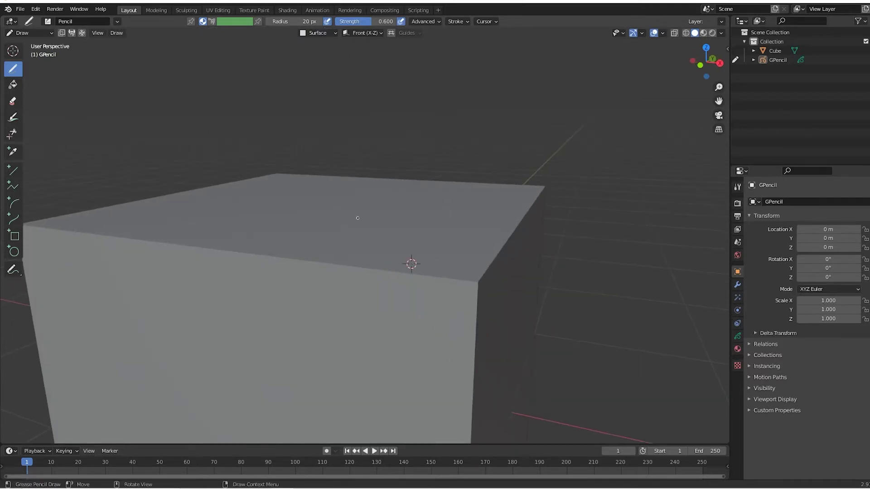
{"action": "scroll", "coordinate": [358, 218], "scroll_direction": "down", "scroll_amount": 1}
{"action": "mouse_move", "coordinate": [361, 349]}
{"action": "left_mouse_down"}
{"action": "mouse_move", "coordinate": [395, 334]}
{"action": "mouse_move", "coordinate": [382, 380]}
{"action": "left_mouse_up"}
{"action": "mouse_move", "coordinate": [383, 380]}
{"action": "middle_mouse_down"}
{"action": "mouse_move", "coordinate": [383, 314]}
{"action": "mouse_move", "coordinate": [435, 294]}
{"action": "mouse_move", "coordinate": [396, 293]}
{"action": "mouse_move", "coordinate": [468, 298]}
{"action": "mouse_move", "coordinate": [426, 296]}
{"action": "middle_mouse_up"}
{"action": "scroll", "coordinate": [390, 313], "scroll_direction": "up", "scroll_amount": 3}
Add a new material to the Grease Pencil object and draw a closed circle on the cube's front face
{"action": "left_click", "coordinate": [738, 349]}
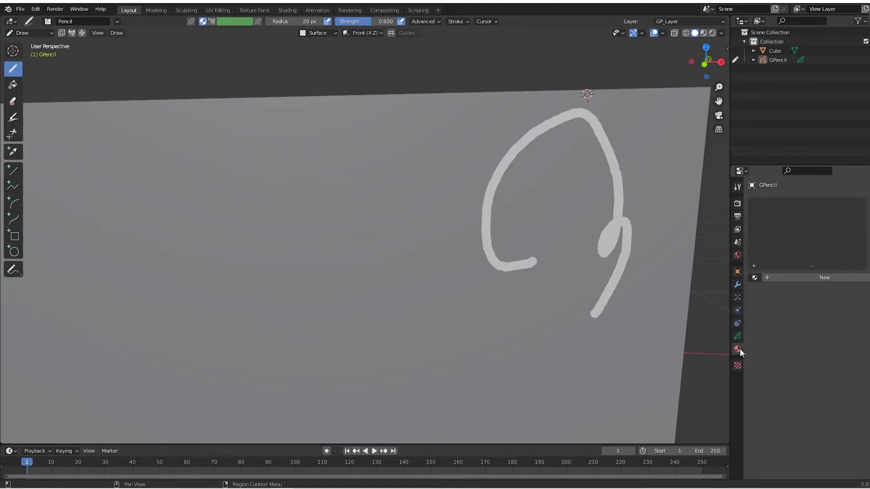
{"action": "left_click", "coordinate": [774, 278]}
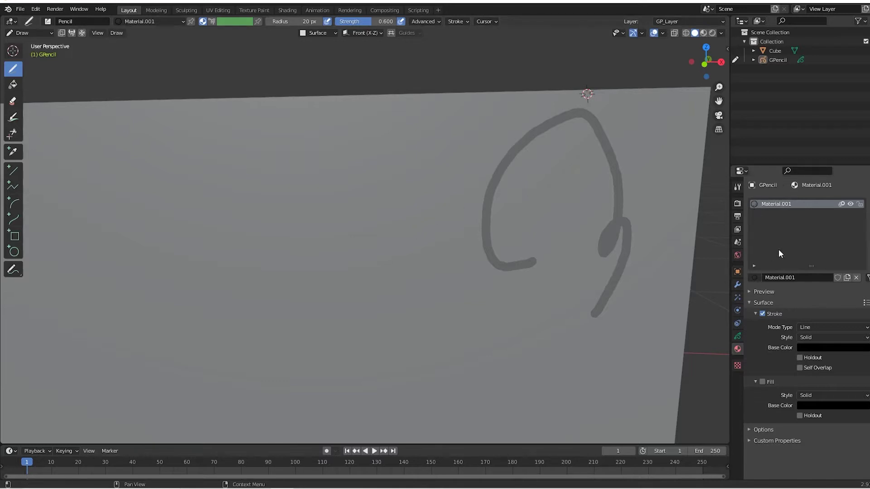
{"action": "mouse_move", "coordinate": [234, 268]}
{"action": "left_mouse_down"}
{"action": "mouse_move", "coordinate": [241, 219]}
{"action": "mouse_move", "coordinate": [319, 324]}
{"action": "mouse_move", "coordinate": [237, 259]}
{"action": "left_mouse_up"}
{"action": "mouse_move", "coordinate": [237, 258]}
{"action": "middle_mouse_down"}
{"action": "mouse_move", "coordinate": [363, 240]}
{"action": "mouse_move", "coordinate": [466, 255]}
{"action": "mouse_move", "coordinate": [460, 241]}
{"action": "mouse_move", "coordinate": [556, 223]}
{"action": "mouse_move", "coordinate": [597, 229]}
{"action": "mouse_move", "coordinate": [614, 247]}
{"action": "mouse_move", "coordinate": [608, 268]}
{"action": "mouse_move", "coordinate": [572, 218]}
{"action": "mouse_move", "coordinate": [481, 300]}
{"action": "middle_mouse_up"}
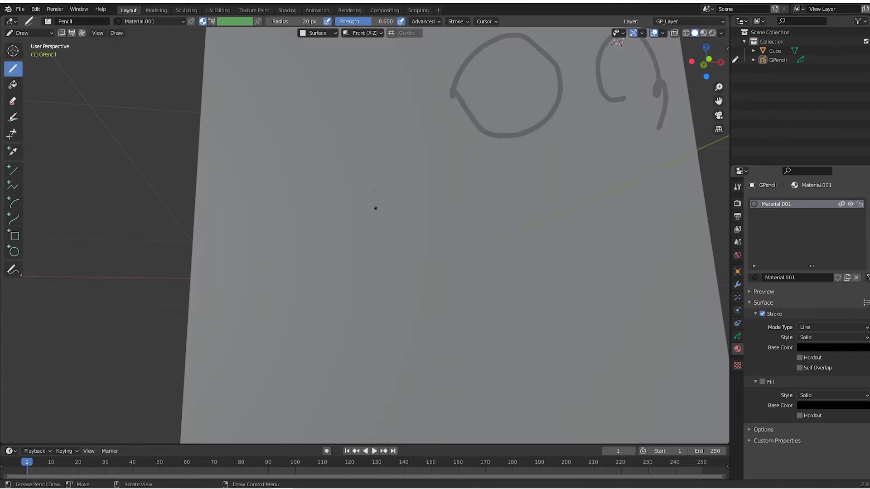
Draw a closed oval loop on the lower part of the cube's front face
{"action": "mouse_move", "coordinate": [291, 130]}
{"action": "middle_mouse_down"}
{"action": "mouse_move", "coordinate": [268, 297]}
{"action": "mouse_move", "coordinate": [249, 272]}
{"action": "mouse_move", "coordinate": [206, 307]}
{"action": "middle_mouse_up"}
{"action": "mouse_move", "coordinate": [206, 307]}
{"action": "left_mouse_down"}
{"action": "mouse_move", "coordinate": [195, 252]}
{"action": "mouse_move", "coordinate": [212, 318]}
{"action": "left_mouse_up"}
{"action": "middle_click_drag", "start_coordinate": [206, 305], "coordinate": [416, 327]}
{"action": "mouse_move", "coordinate": [422, 253]}
{"action": "left_mouse_down"}
{"action": "mouse_move", "coordinate": [408, 346]}
{"action": "mouse_move", "coordinate": [491, 365]}
{"action": "left_mouse_up"}
{"action": "mouse_move", "coordinate": [491, 365]}
{"action": "middle_mouse_down"}
{"action": "mouse_move", "coordinate": [413, 384]}
{"action": "mouse_move", "coordinate": [394, 345]}
{"action": "mouse_move", "coordinate": [360, 245]}
{"action": "mouse_move", "coordinate": [382, 113]}
{"action": "middle_mouse_up"}
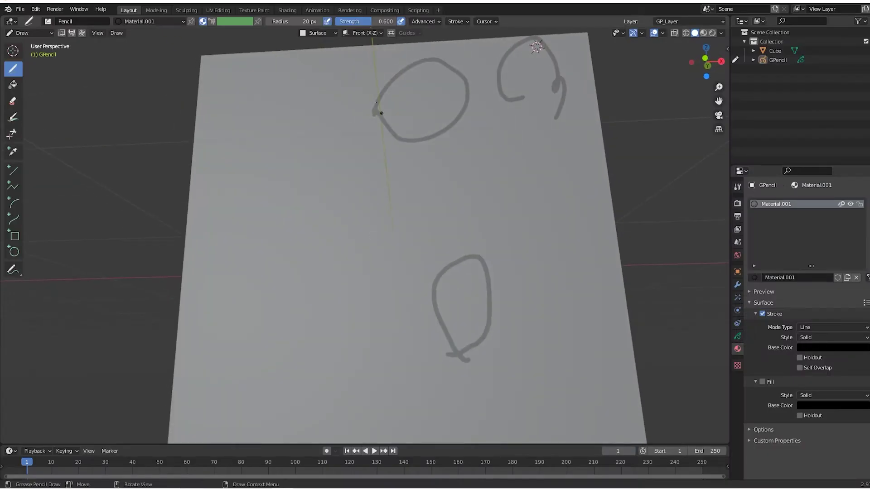
Draw two crossing test strokes on the cube's front face and inspect their edges up close
{"action": "left_click", "coordinate": [327, 34]}
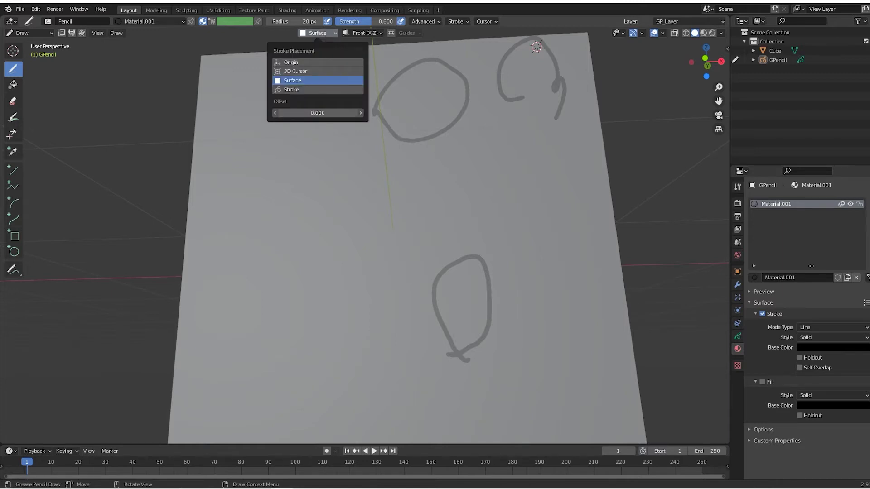
{"action": "mouse_move", "coordinate": [334, 323]}
{"action": "left_mouse_down"}
{"action": "mouse_move", "coordinate": [448, 191]}
{"action": "mouse_move", "coordinate": [498, 181]}
{"action": "left_mouse_up"}
{"action": "left_click_drag", "start_coordinate": [399, 293], "coordinate": [298, 191]}
{"action": "scroll", "coordinate": [443, 270], "scroll_direction": "up", "scroll_amount": 5}
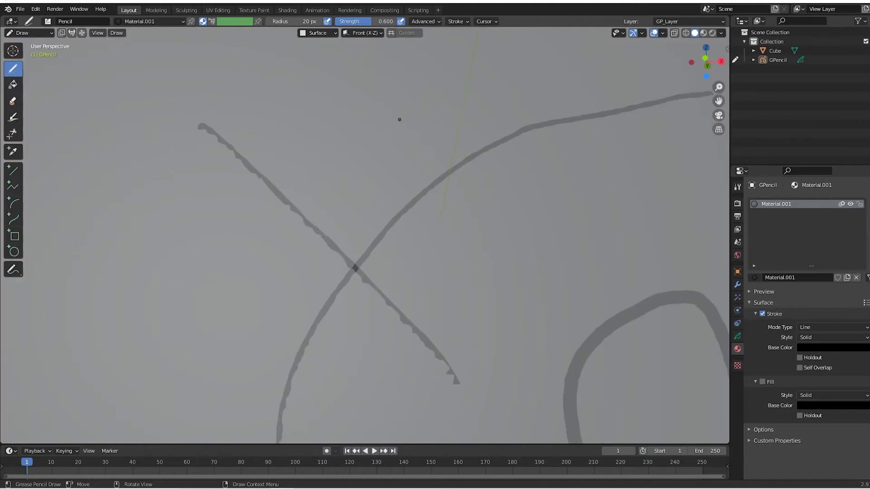
{"action": "scroll", "coordinate": [385, 142], "scroll_direction": "down", "scroll_amount": 4}
{"action": "scroll", "coordinate": [373, 165], "scroll_direction": "up", "scroll_amount": 4}
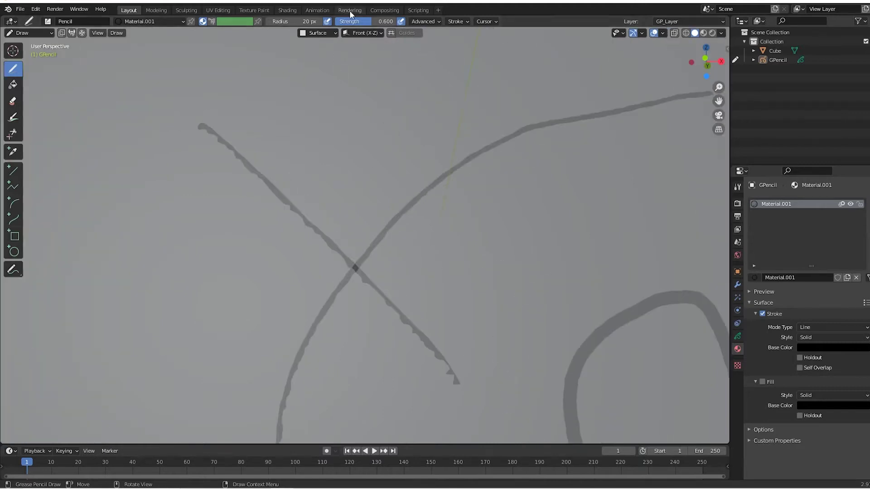
Undo the crossing test strokes and draw a slanted stroke on the front face at strength 1.000
{"action": "left_click_drag", "start_coordinate": [381, 94], "coordinate": [295, 143]}
{"action": "key", "text": "ctrl+z"}
{"action": "key", "text": "ctrl+z"}
{"action": "key", "text": "ctrl+z"}
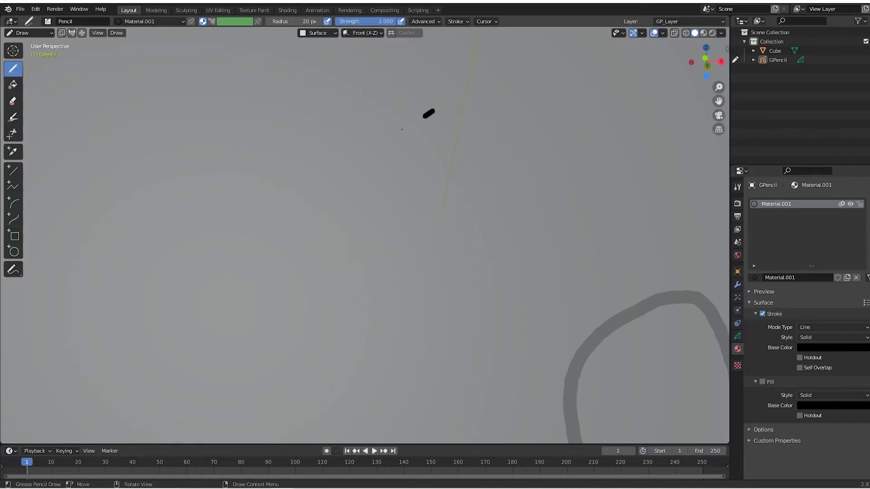
{"action": "left_click_drag", "start_coordinate": [430, 113], "coordinate": [225, 211]}
{"action": "mouse_move", "coordinate": [404, 197]}
{"action": "middle_mouse_down"}
{"action": "mouse_move", "coordinate": [417, 188]}
{"action": "mouse_move", "coordinate": [423, 220]}
{"action": "mouse_move", "coordinate": [420, 210]}
{"action": "middle_mouse_up"}
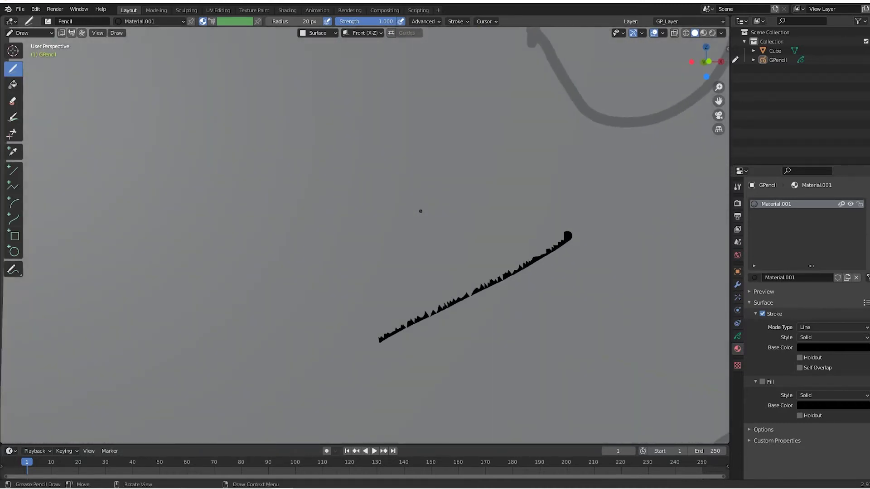
Set the surface placement offset to 0.04 and draw a second slanted stroke just above the first
{"action": "left_click", "coordinate": [327, 31]}
{"action": "left_click", "coordinate": [325, 113]}
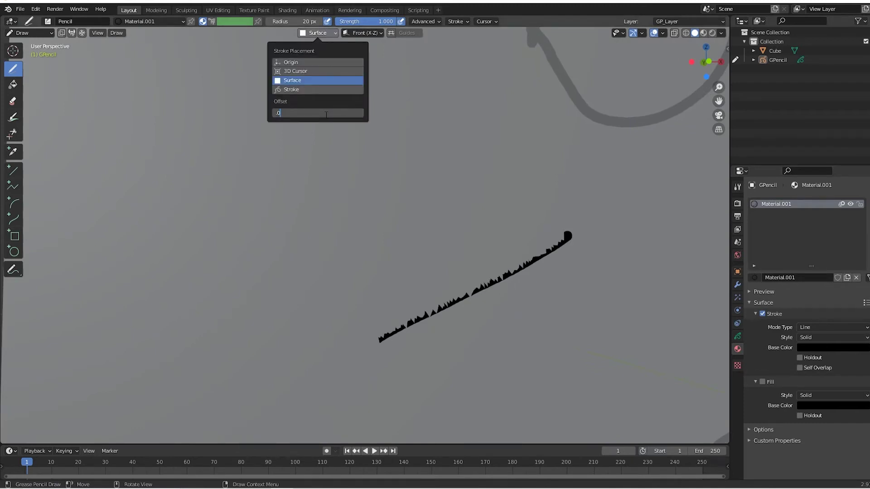
{"action": "type", "text": ".04"}
{"action": "key", "text": "Return"}
{"action": "left_click_drag", "start_coordinate": [349, 288], "coordinate": [550, 200]}
{"action": "mouse_move", "coordinate": [550, 200]}
{"action": "middle_mouse_down"}
{"action": "mouse_move", "coordinate": [507, 187]}
{"action": "mouse_move", "coordinate": [548, 229]}
{"action": "mouse_move", "coordinate": [573, 221]}
{"action": "mouse_move", "coordinate": [550, 208]}
{"action": "mouse_move", "coordinate": [497, 206]}
{"action": "mouse_move", "coordinate": [512, 214]}
{"action": "middle_mouse_up"}
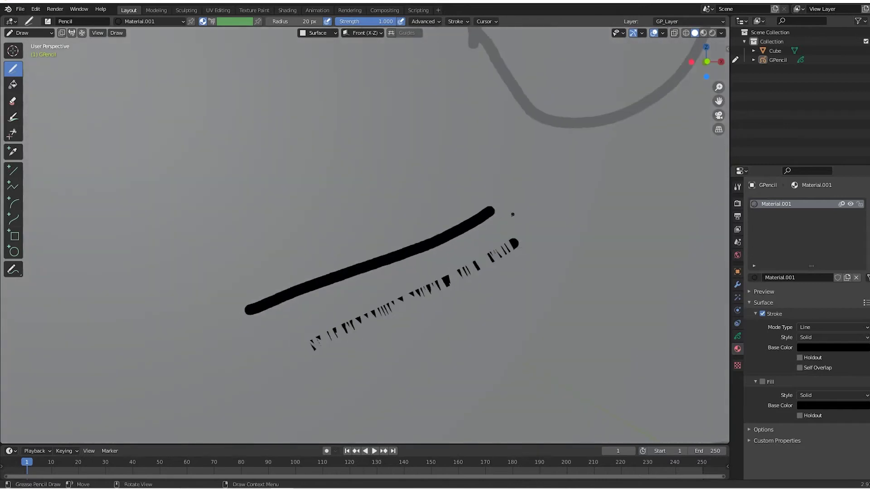
Test the Airbrush brush with strokes across the cube's front face and undo them
{"action": "left_click", "coordinate": [47, 22]}
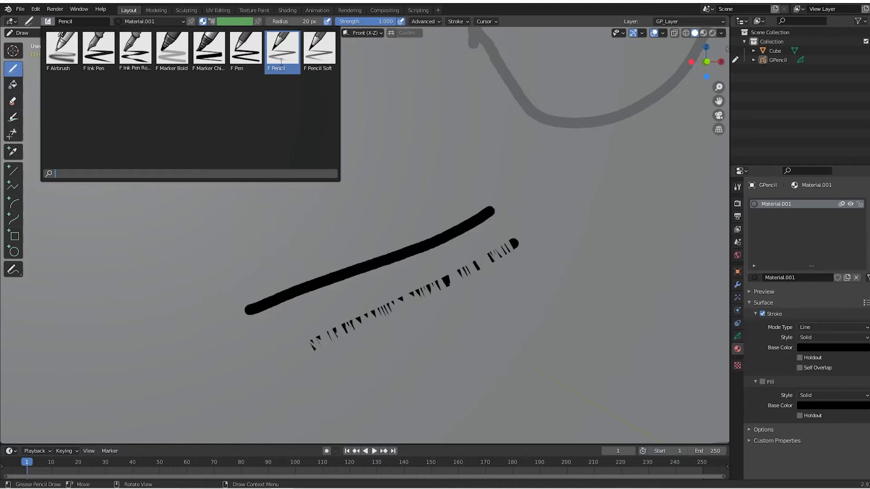
{"action": "left_click", "coordinate": [63, 53]}
{"action": "mouse_move", "coordinate": [158, 313]}
{"action": "left_mouse_down"}
{"action": "mouse_move", "coordinate": [266, 194]}
{"action": "mouse_move", "coordinate": [333, 145]}
{"action": "left_mouse_up"}
{"action": "scroll", "coordinate": [506, 193], "scroll_direction": "down", "scroll_amount": 5}
{"action": "left_click_drag", "start_coordinate": [482, 283], "coordinate": [344, 169]}
{"action": "key", "text": "ctrl+z"}
{"action": "key", "text": "ctrl+z"}
{"action": "key", "text": "ctrl+z"}
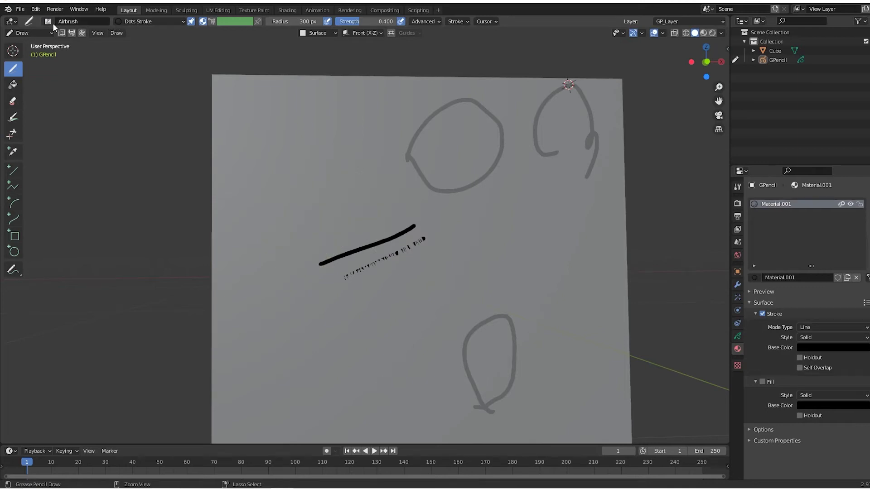
Switch back to the Pencil brush, draw a test stroke on the front face and undo it
{"action": "left_click", "coordinate": [54, 23]}
{"action": "left_click", "coordinate": [282, 50]}
{"action": "left_click_drag", "start_coordinate": [280, 215], "coordinate": [363, 163]}
{"action": "key", "text": "ctrl+z"}
{"action": "key", "text": "ctrl+z"}
Set the Pencil brush radius to 25 px, try it with a stroke and undo that stroke
{"action": "scroll", "coordinate": [526, 251], "scroll_direction": "up", "scroll_amount": 5}
{"action": "scroll", "coordinate": [542, 258], "scroll_direction": "down", "scroll_amount": 2}
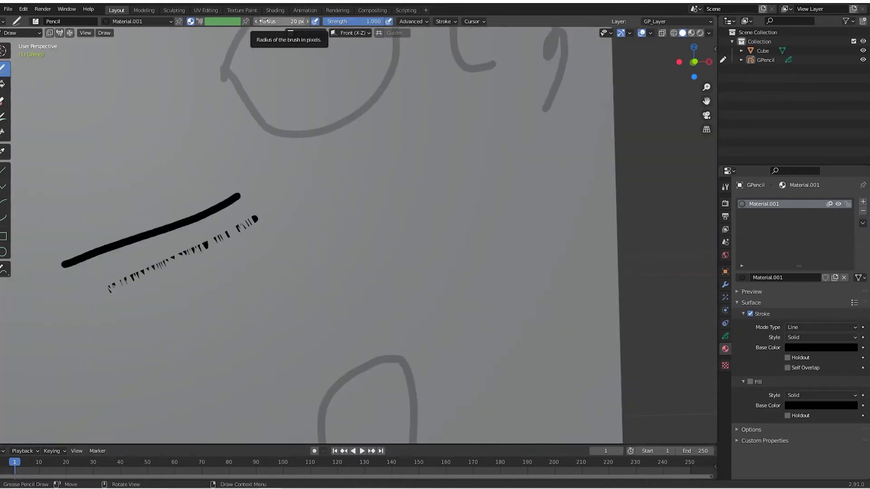
{"action": "left_click_drag", "start_coordinate": [264, 21], "coordinate": [315, 21]}
{"action": "mouse_move", "coordinate": [379, 244]}
{"action": "left_mouse_down"}
{"action": "mouse_move", "coordinate": [404, 318]}
{"action": "mouse_move", "coordinate": [378, 267]}
{"action": "left_mouse_up"}
{"action": "key", "text": "ctrl+z"}
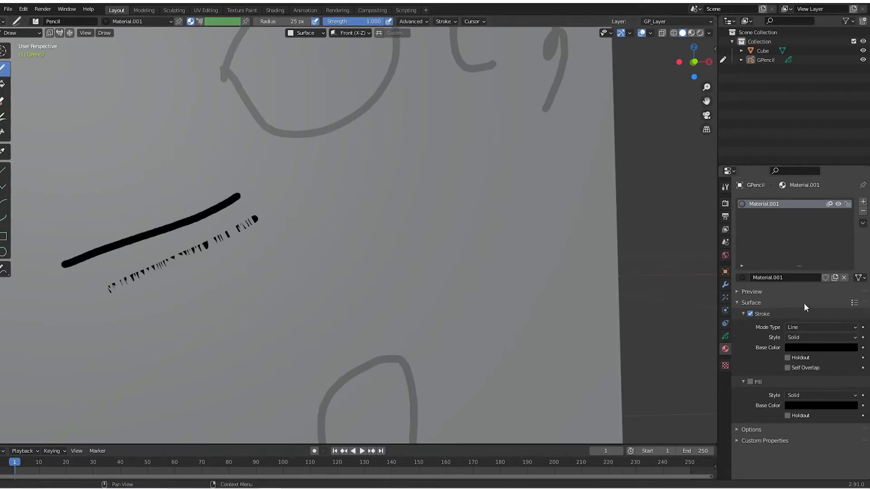
Enable Fill on the material and set its fill base color to bright green
{"action": "left_click", "coordinate": [750, 382]}
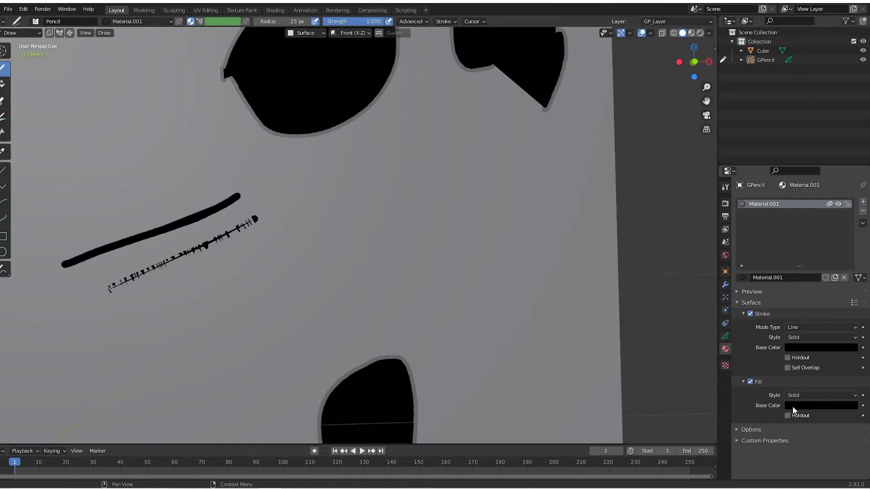
{"action": "scroll", "coordinate": [518, 230], "scroll_direction": "down", "scroll_amount": 4}
{"action": "scroll", "coordinate": [474, 243], "scroll_direction": "up", "scroll_amount": 3}
{"action": "left_click", "coordinate": [811, 407]}
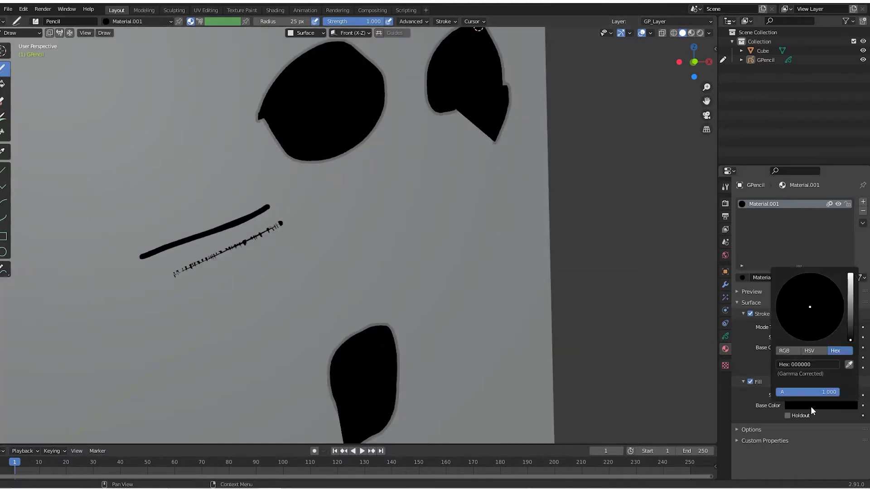
{"action": "left_click_drag", "start_coordinate": [849, 299], "coordinate": [851, 279]}
{"action": "left_click", "coordinate": [787, 287]}
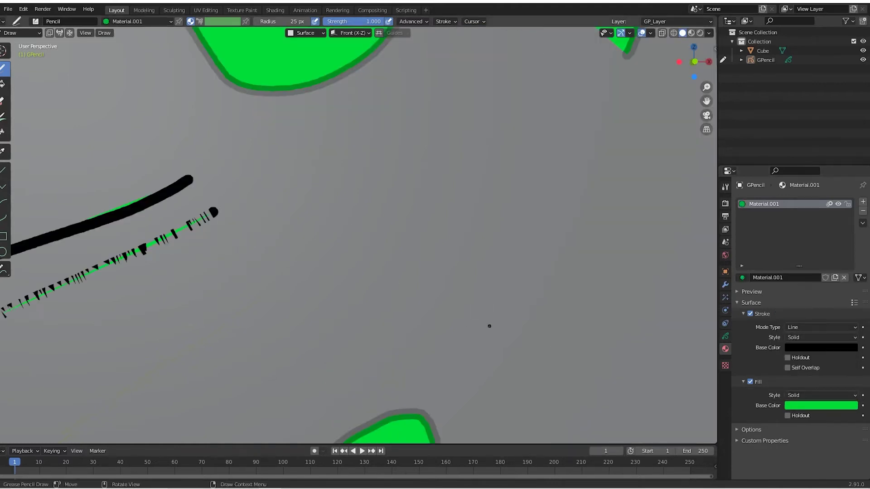
Draw a small closed loop and a separate slanted stroke on the cube's front face using the green-filled material
{"action": "mouse_move", "coordinate": [448, 319]}
{"action": "left_mouse_down"}
{"action": "mouse_move", "coordinate": [475, 207]}
{"action": "mouse_move", "coordinate": [502, 301]}
{"action": "mouse_move", "coordinate": [446, 324]}
{"action": "left_mouse_up"}
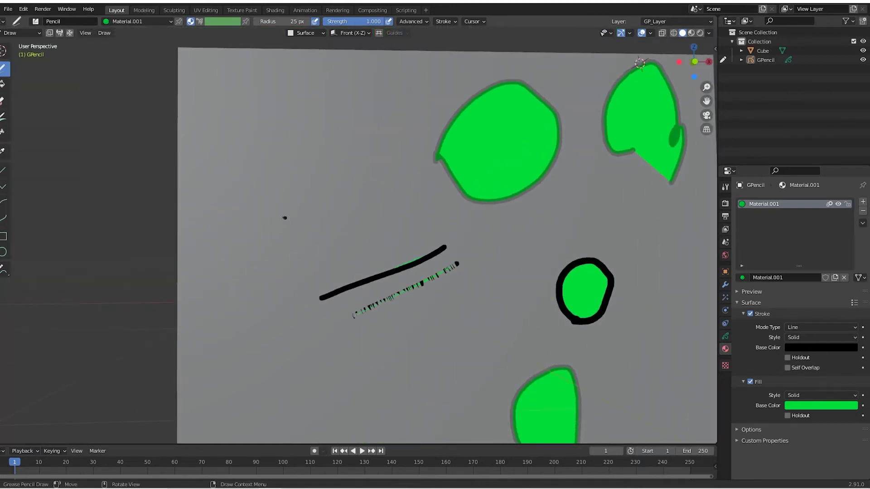
{"action": "left_click_drag", "start_coordinate": [241, 213], "coordinate": [354, 172]}
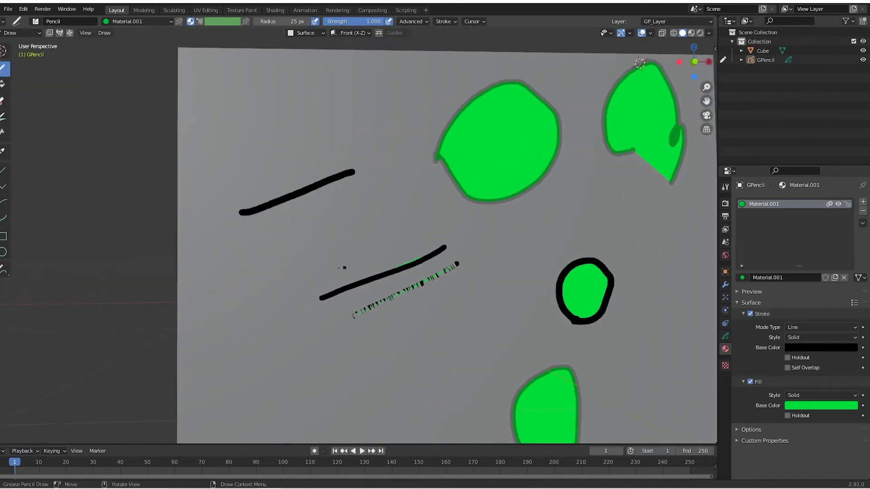
Draw a hooked stroke on the cube's front face, and add a second Grease Pencil material named Line
{"action": "mouse_move", "coordinate": [400, 221]}
{"action": "left_mouse_down"}
{"action": "mouse_move", "coordinate": [436, 225]}
{"action": "mouse_move", "coordinate": [413, 188]}
{"action": "left_mouse_up"}
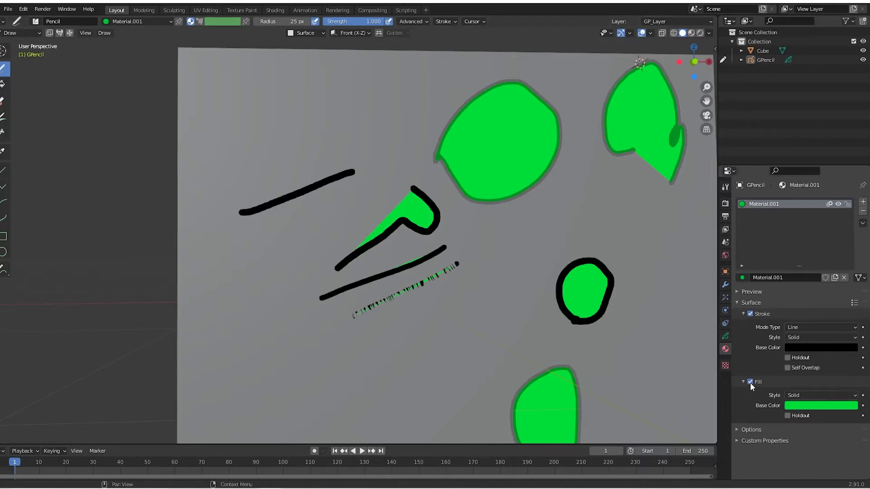
{"action": "left_click", "coordinate": [863, 203]}
{"action": "left_click", "coordinate": [787, 278]}
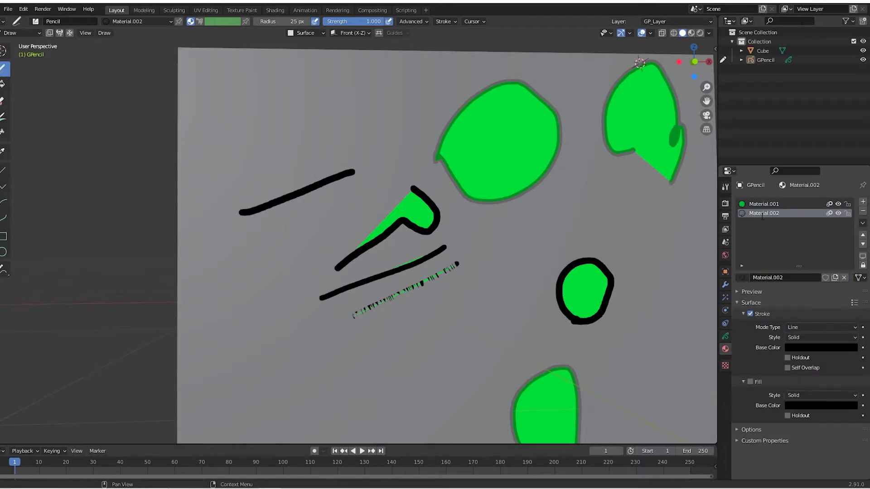
{"action": "type", "text": "L"}
{"action": "key", "text": "Return"}
Rename the green material as Fill and turn off its Stroke component
{"action": "double_click", "coordinate": [755, 203]}
{"action": "type", "text": "Fill"}
{"action": "key", "text": "Return"}
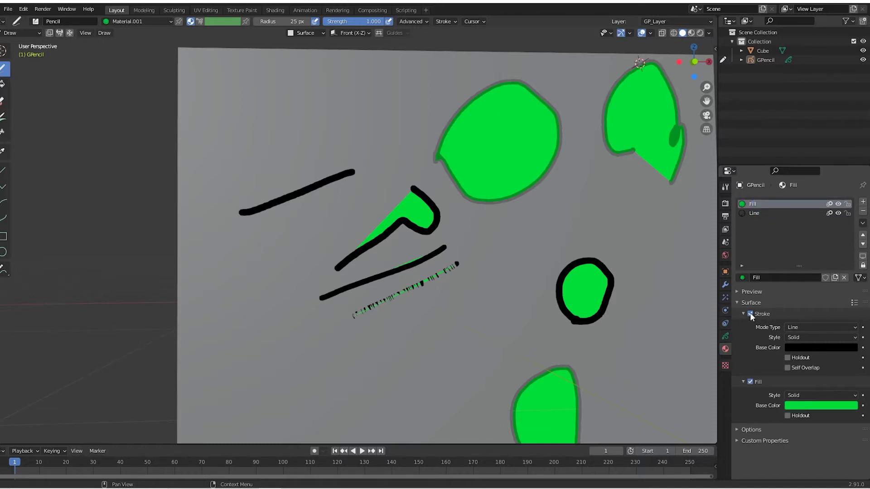
{"action": "left_click", "coordinate": [750, 314]}
Move the Line material above Fill in the material list and make Line active
{"action": "left_click", "coordinate": [754, 214]}
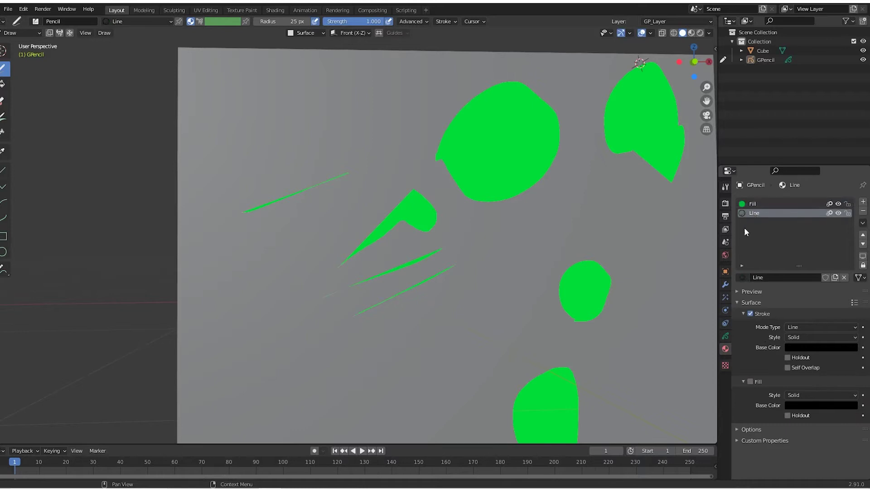
{"action": "left_click", "coordinate": [863, 239]}
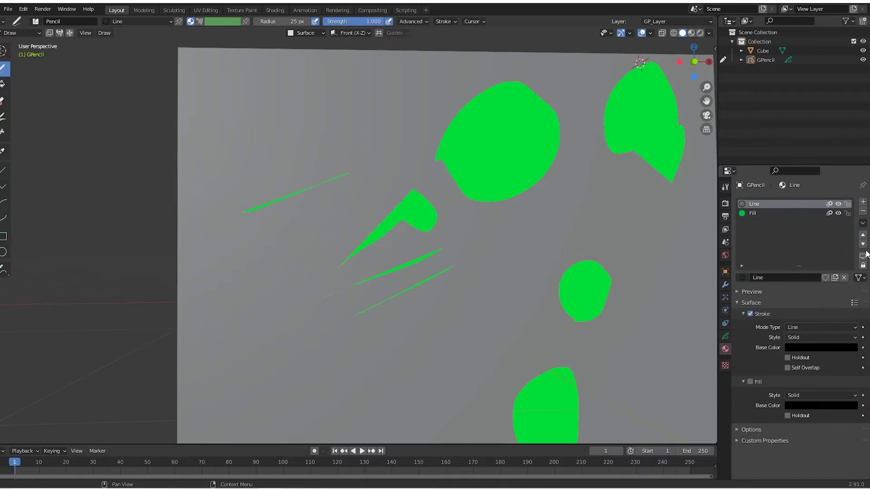
{"action": "left_click", "coordinate": [862, 247]}
{"action": "left_click", "coordinate": [864, 236]}
{"action": "left_click", "coordinate": [768, 211]}
{"action": "left_click", "coordinate": [762, 206]}
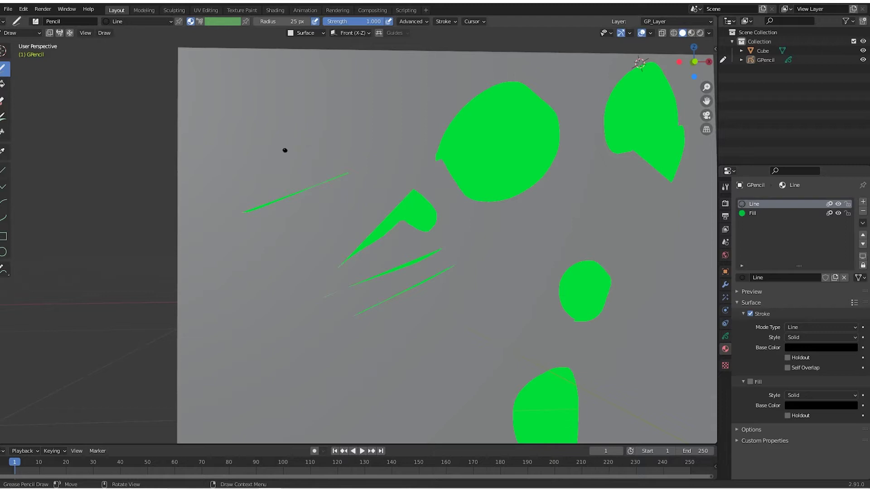
Draw a closed loop near the front face's upper-left corner with the Line material and fill it using the Fill material
{"action": "left_click_drag", "start_coordinate": [285, 151], "coordinate": [338, 115]}
{"action": "left_click_drag", "start_coordinate": [286, 150], "coordinate": [286, 151]}
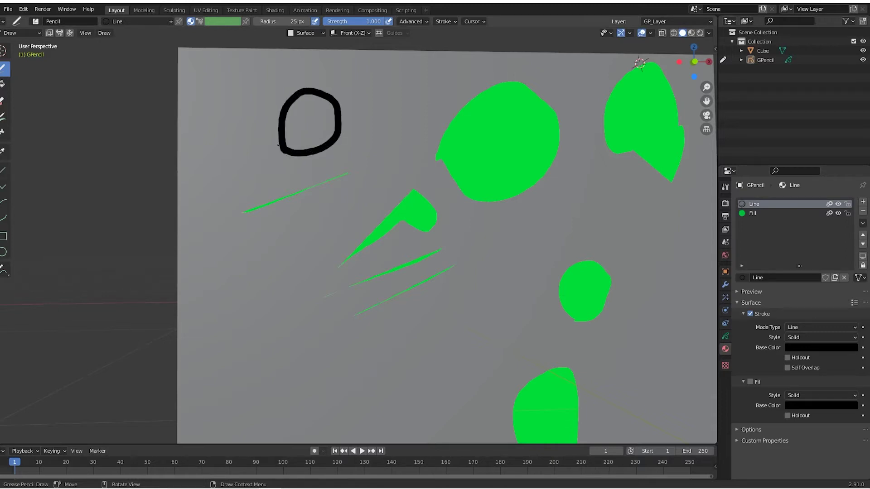
{"action": "left_click", "coordinate": [3, 84]}
{"action": "left_click", "coordinate": [777, 217]}
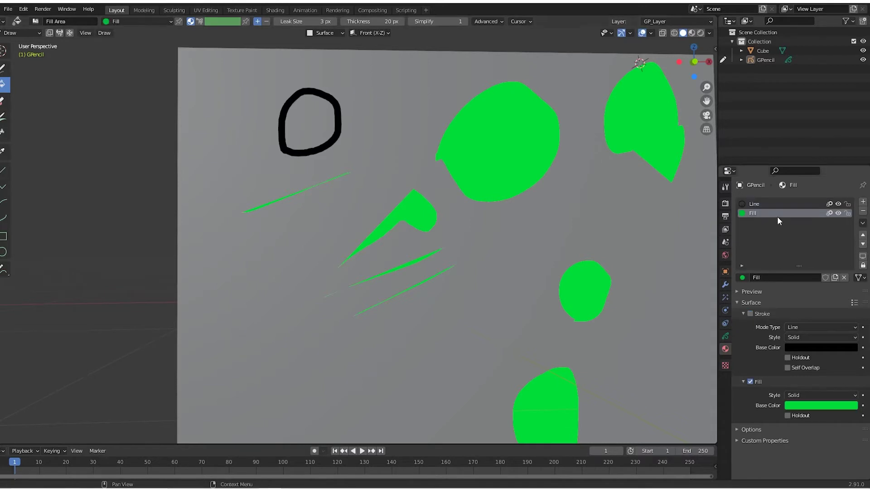
{"action": "mouse_move", "coordinate": [353, 150]}
{"action": "middle_mouse_down"}
{"action": "mouse_move", "coordinate": [394, 152]}
{"action": "mouse_move", "coordinate": [414, 177]}
{"action": "mouse_move", "coordinate": [375, 159]}
{"action": "mouse_move", "coordinate": [349, 121]}
{"action": "mouse_move", "coordinate": [402, 116]}
{"action": "mouse_move", "coordinate": [434, 159]}
{"action": "mouse_move", "coordinate": [431, 176]}
{"action": "mouse_move", "coordinate": [382, 188]}
{"action": "mouse_move", "coordinate": [349, 171]}
{"action": "mouse_move", "coordinate": [294, 168]}
{"action": "mouse_move", "coordinate": [317, 172]}
{"action": "mouse_move", "coordinate": [351, 149]}
{"action": "mouse_move", "coordinate": [355, 164]}
{"action": "middle_mouse_up"}
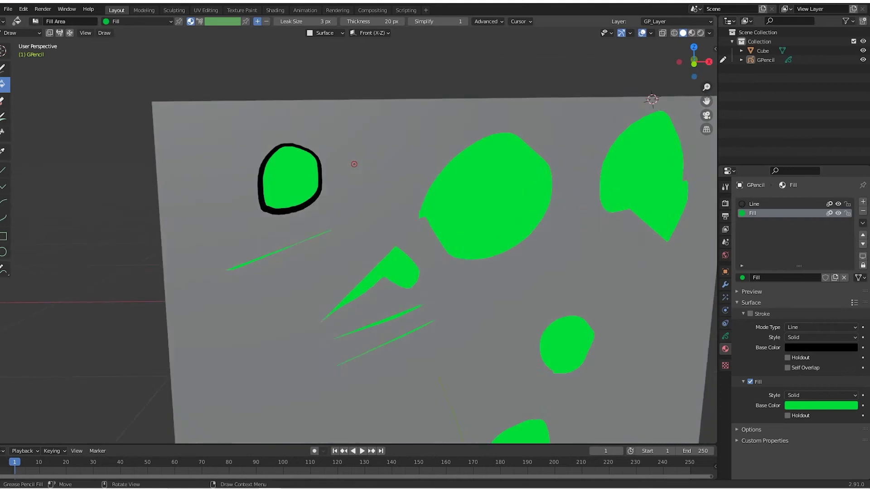
{"action": "scroll", "coordinate": [354, 164], "scroll_direction": "down", "scroll_amount": 3}
{"action": "scroll", "coordinate": [353, 182], "scroll_direction": "up", "scroll_amount": 5}
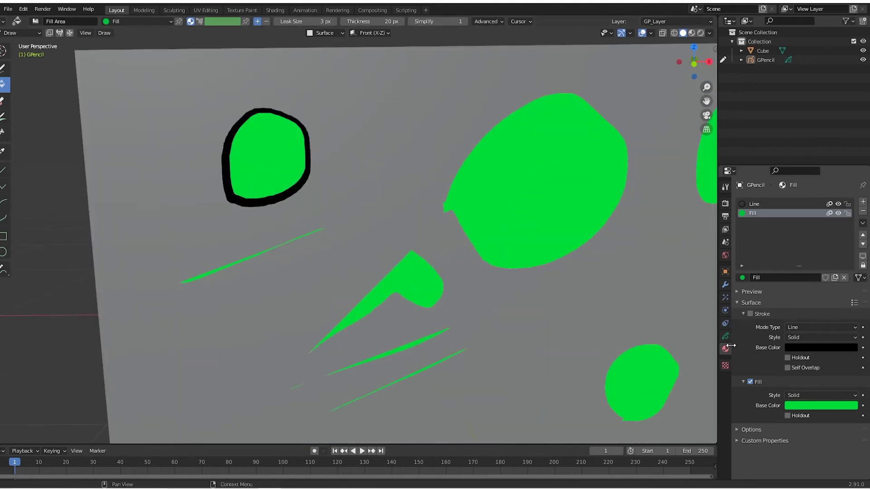
Rename the existing Grease Pencil layer as Lineart
{"action": "left_click", "coordinate": [726, 337]}
{"action": "middle_click_drag", "start_coordinate": [558, 280], "coordinate": [655, 65], "text": "shift"}
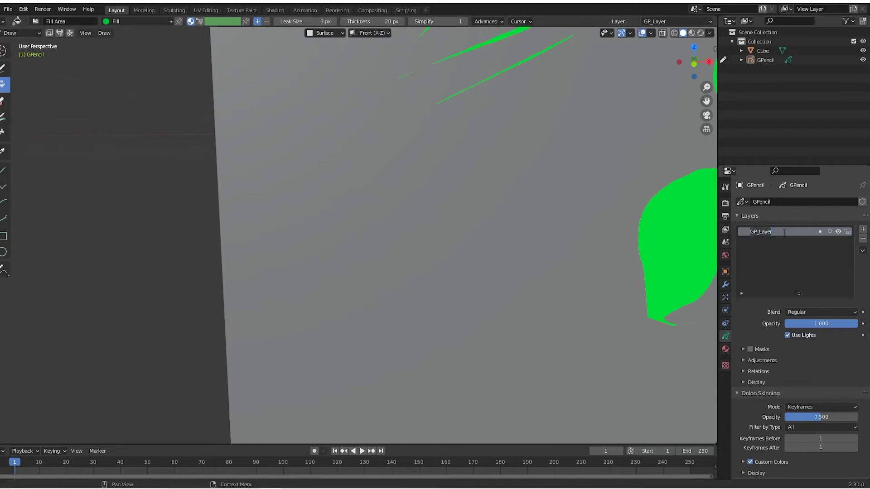
{"action": "type", "text": "Lineart"}
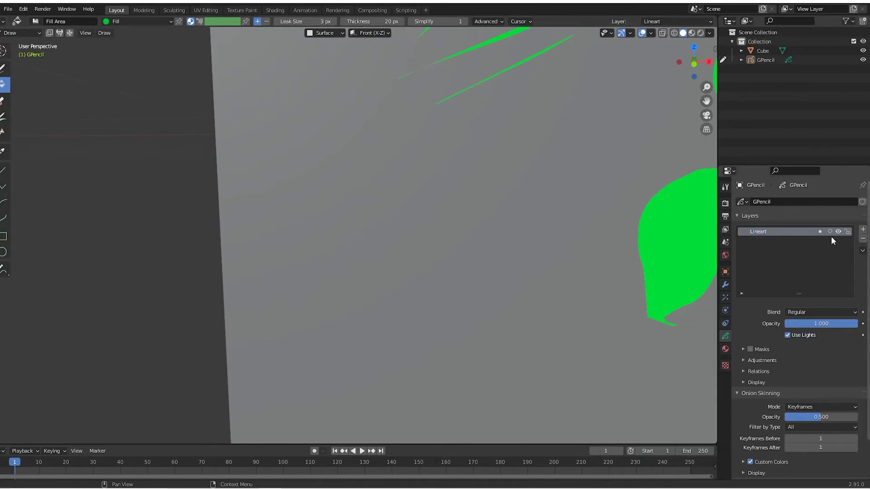
Set the stroke placement to 3D Cursor
{"action": "middle_click_drag", "start_coordinate": [469, 187], "coordinate": [353, 212], "text": "shift"}
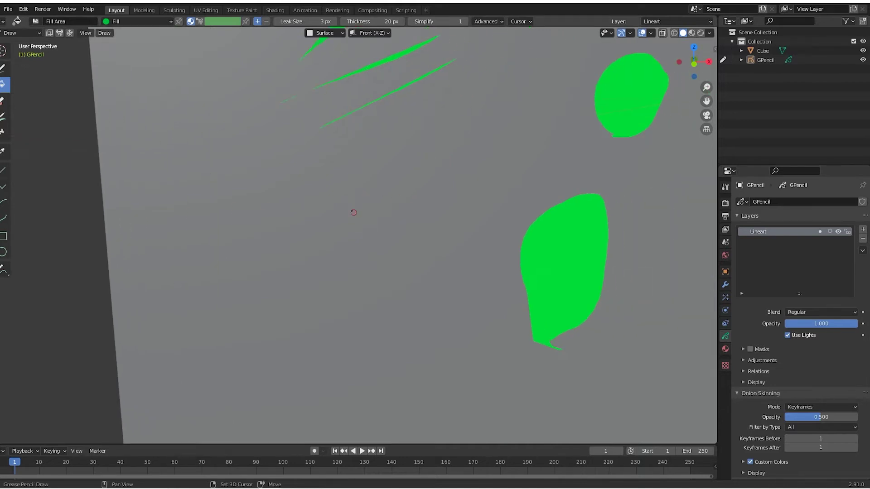
{"action": "left_click", "coordinate": [325, 35]}
{"action": "left_click", "coordinate": [321, 61]}
{"action": "left_click", "coordinate": [321, 69]}
{"action": "middle_click_drag", "start_coordinate": [565, 148], "coordinate": [461, 163], "text": "shift"}
{"action": "scroll", "coordinate": [460, 163], "scroll_direction": "down", "scroll_amount": 3}
{"action": "middle_click_drag", "start_coordinate": [546, 202], "coordinate": [421, 203], "text": "shift"}
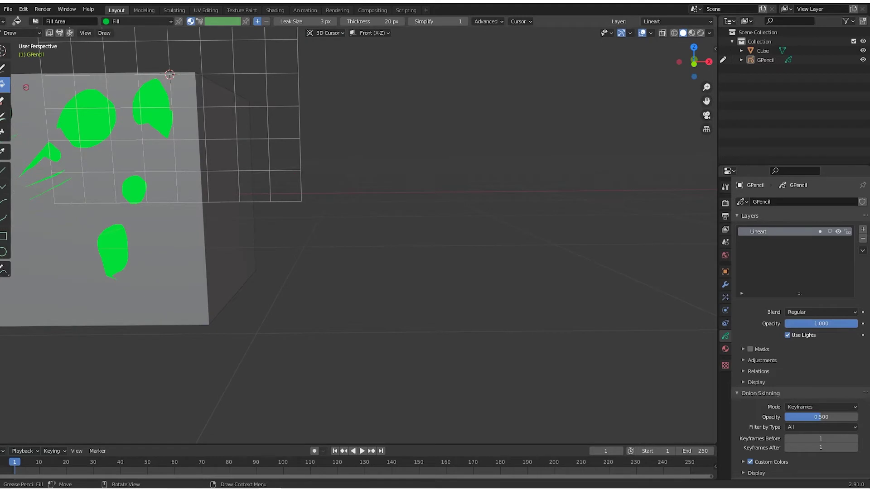
Place the 3D cursor in the empty space beside the cube, away from the existing drawings
{"action": "left_click", "coordinate": [5, 51]}
{"action": "left_click", "coordinate": [396, 206]}
{"action": "left_click", "coordinate": [572, 221]}
{"action": "middle_click_drag", "start_coordinate": [605, 219], "coordinate": [421, 243], "text": "shift"}
{"action": "left_click", "coordinate": [433, 246]}
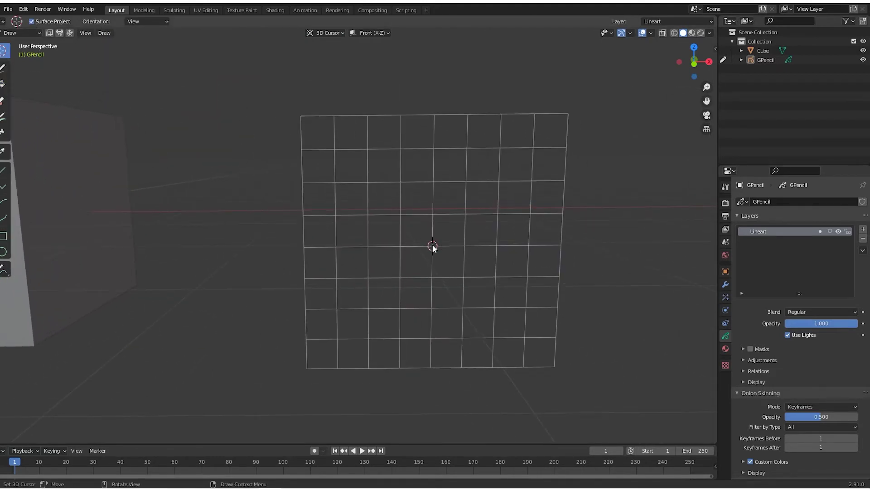
{"action": "middle_click_drag", "start_coordinate": [431, 245], "coordinate": [367, 241], "text": "shift"}
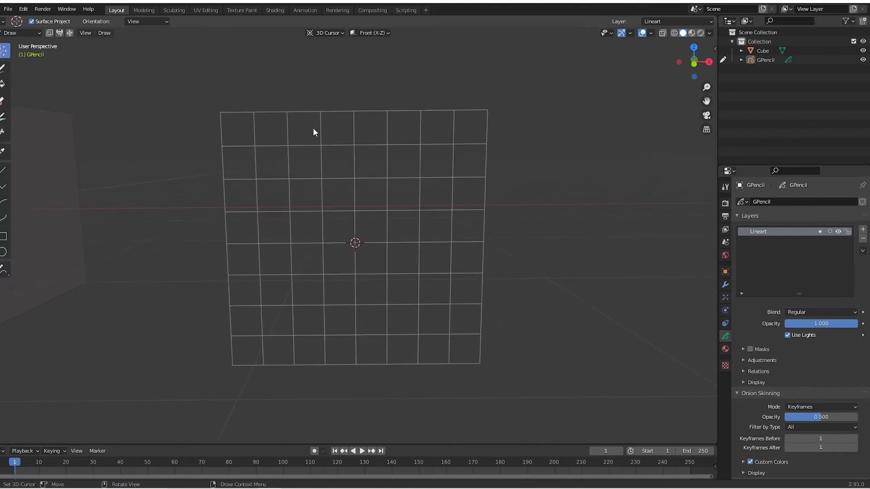
Switch to the Draw tool, make a test stroke on the drawing plane and undo it
{"action": "scroll", "coordinate": [364, 217], "scroll_direction": "up", "scroll_amount": 5}
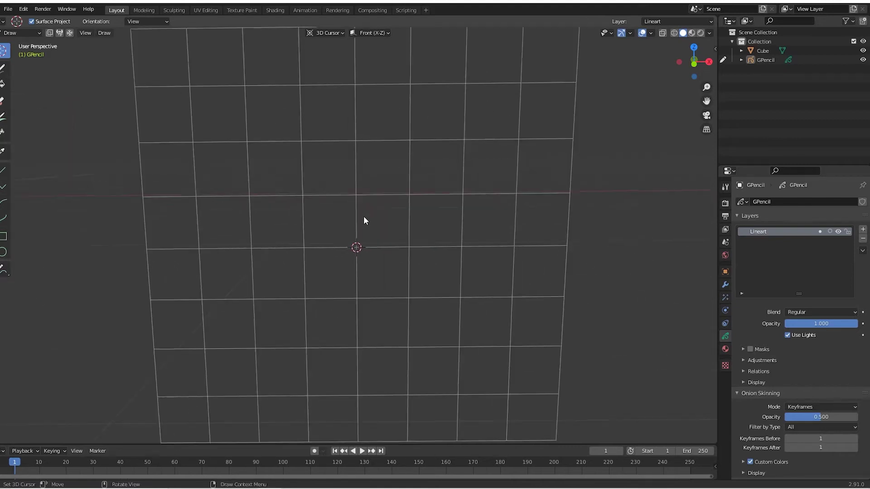
{"action": "scroll", "coordinate": [350, 157], "scroll_direction": "down", "scroll_amount": 2}
{"action": "left_click", "coordinate": [3, 68]}
{"action": "mouse_move", "coordinate": [240, 270]}
{"action": "left_mouse_down"}
{"action": "mouse_move", "coordinate": [282, 140]}
{"action": "mouse_move", "coordinate": [393, 232]}
{"action": "mouse_move", "coordinate": [244, 294]}
{"action": "left_mouse_up"}
{"action": "key", "text": "ctrl+z"}
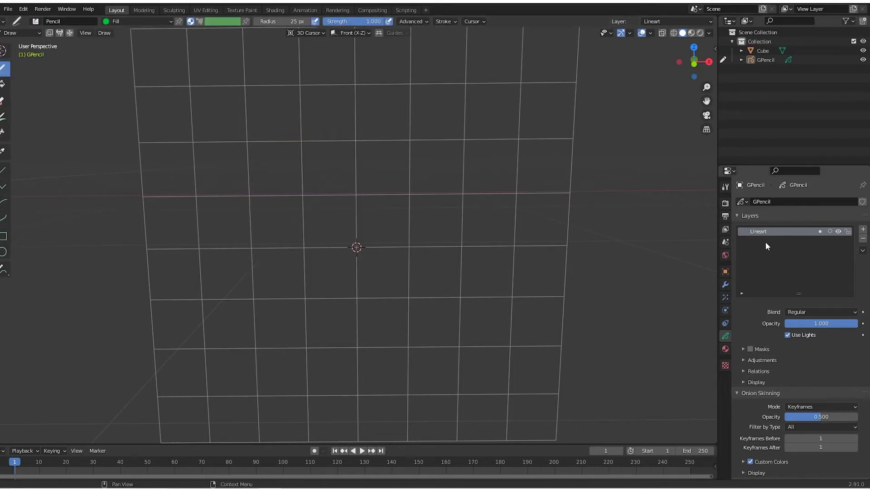
Add a second layer, place it below Lineart and name it Fill
{"action": "left_click", "coordinate": [863, 229]}
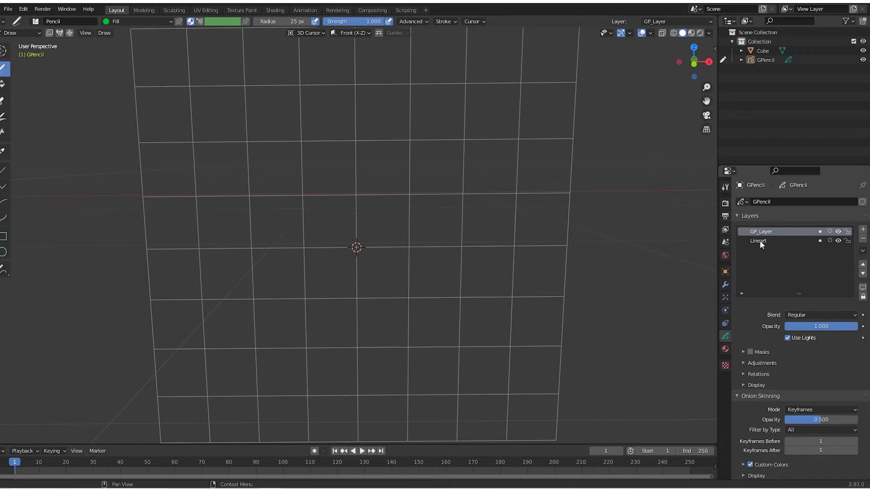
{"action": "left_click", "coordinate": [863, 273]}
{"action": "double_click", "coordinate": [790, 242]}
{"action": "type", "text": "F"}
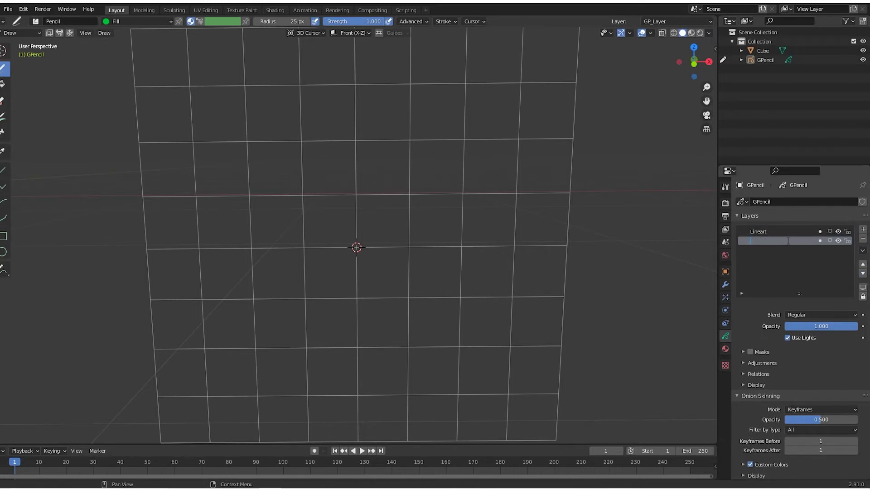
{"action": "type", "text": "ill"}
{"action": "key", "text": "Return"}
Draw a closed loop on the left part of the drawing grid, using the Lineart layer and the Line material
{"action": "left_click", "coordinate": [770, 235]}
{"action": "left_click", "coordinate": [725, 349]}
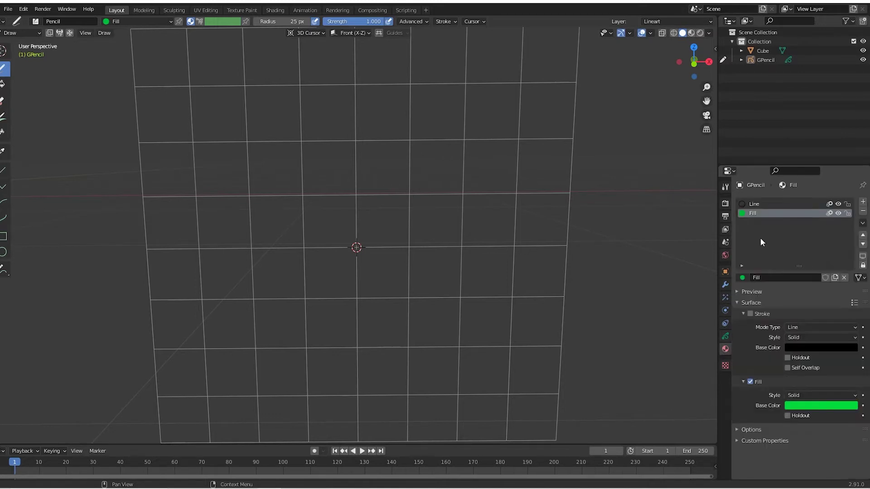
{"action": "left_click", "coordinate": [760, 204]}
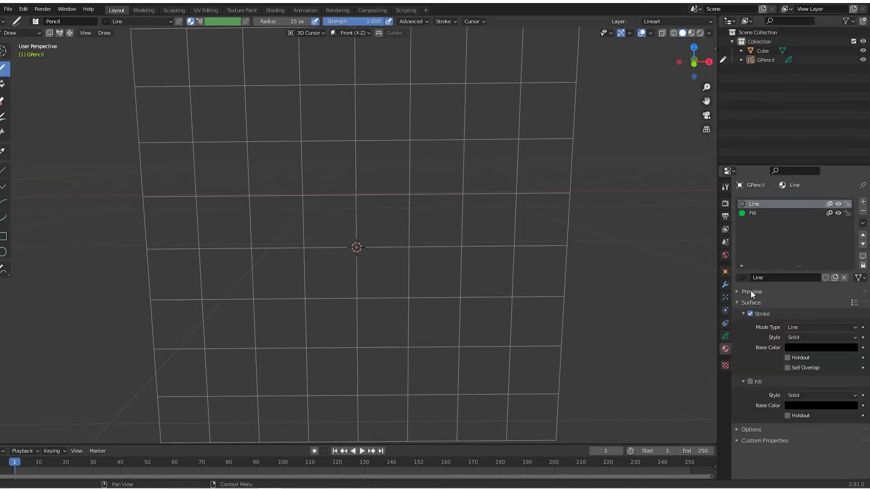
{"action": "left_click", "coordinate": [725, 337]}
{"action": "left_click", "coordinate": [650, 23]}
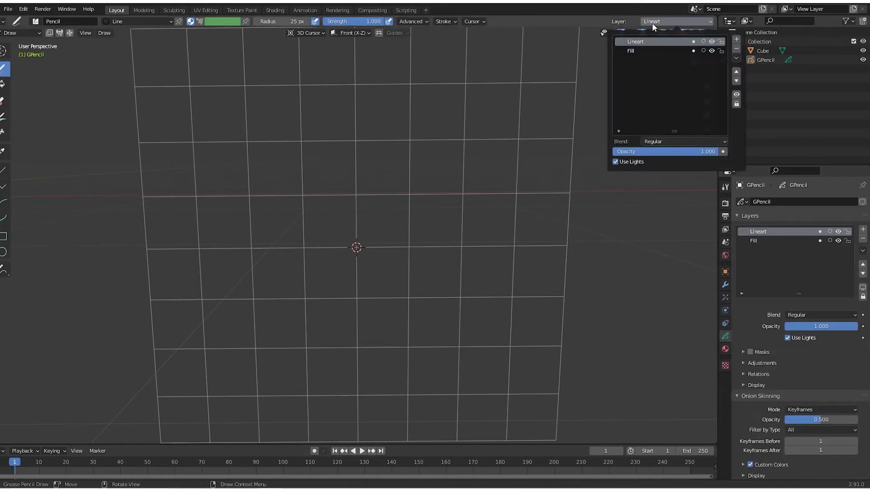
{"action": "left_click", "coordinate": [652, 21]}
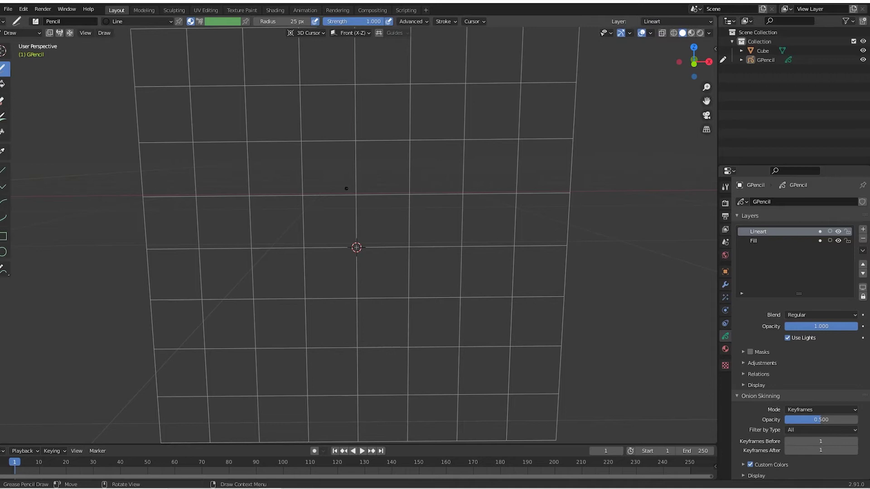
{"action": "mouse_move", "coordinate": [294, 304]}
{"action": "left_mouse_down"}
{"action": "mouse_move", "coordinate": [437, 262]}
{"action": "mouse_move", "coordinate": [439, 309]}
{"action": "left_mouse_up"}
{"action": "key", "text": "ctrl+z"}
{"action": "mouse_move", "coordinate": [179, 254]}
{"action": "left_mouse_down"}
{"action": "mouse_move", "coordinate": [170, 231]}
{"action": "mouse_move", "coordinate": [239, 241]}
{"action": "mouse_move", "coordinate": [195, 261]}
{"action": "left_mouse_up"}
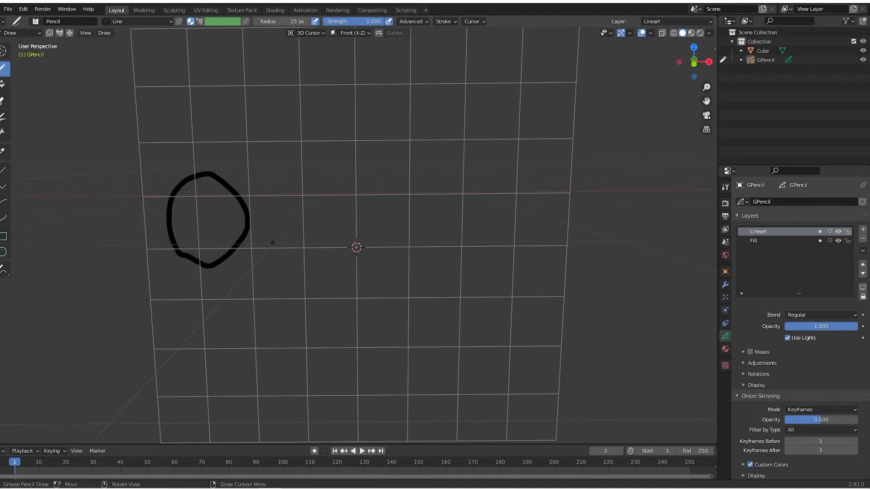
Fill the loop with green using the Fill tool on the Fill layer with the Fill material
{"action": "left_click", "coordinate": [762, 241]}
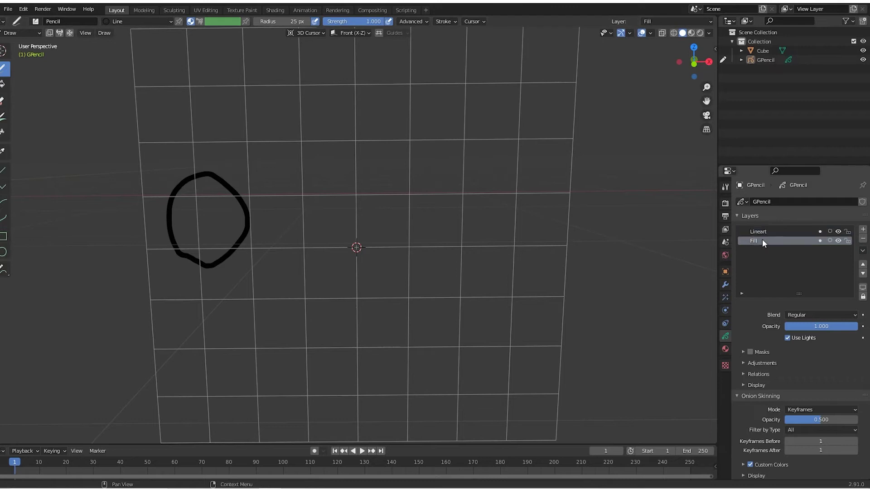
{"action": "left_click", "coordinate": [726, 350]}
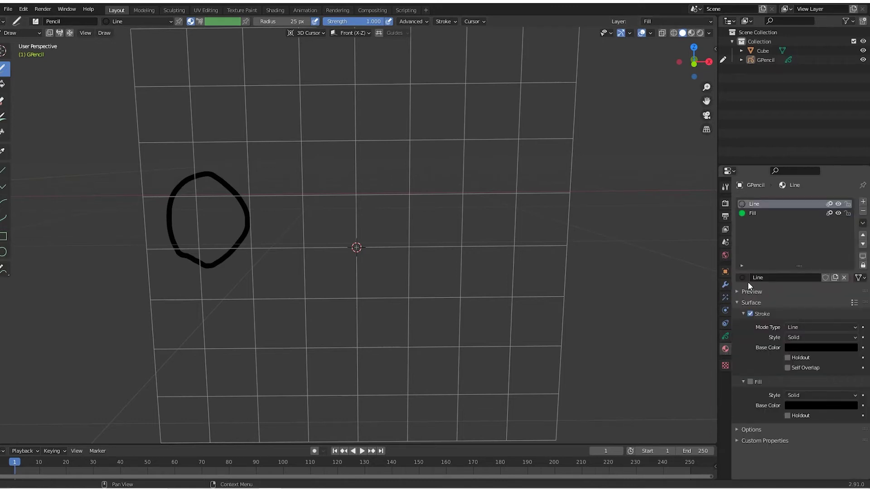
{"action": "left_click", "coordinate": [754, 218]}
{"action": "left_click", "coordinate": [4, 84]}
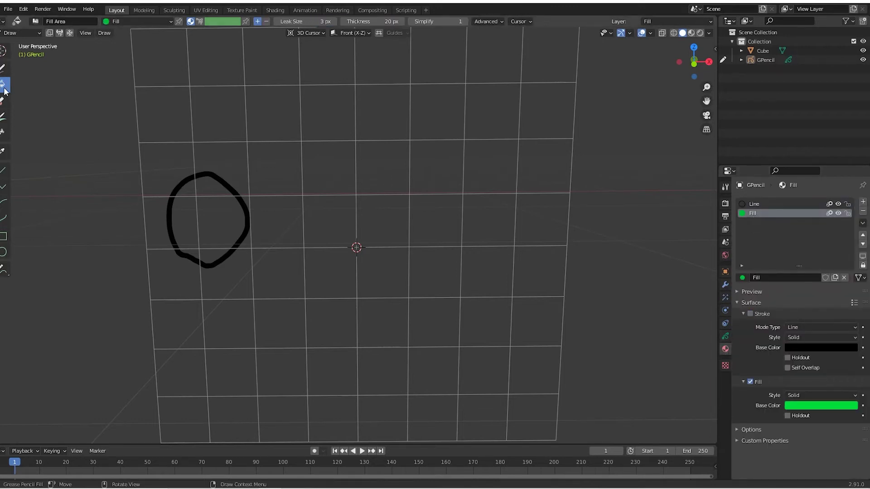
{"action": "left_click", "coordinate": [201, 222]}
{"action": "middle_click_drag", "start_coordinate": [396, 209], "coordinate": [402, 231]}
{"action": "middle_click_drag", "start_coordinate": [350, 225], "coordinate": [398, 228]}
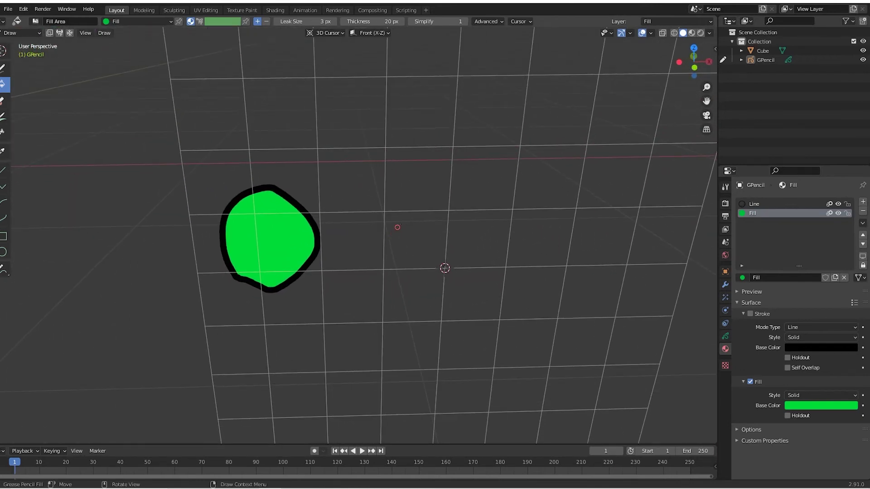
Make the Line material active and set the drawing plane to View
{"action": "left_click", "coordinate": [748, 208]}
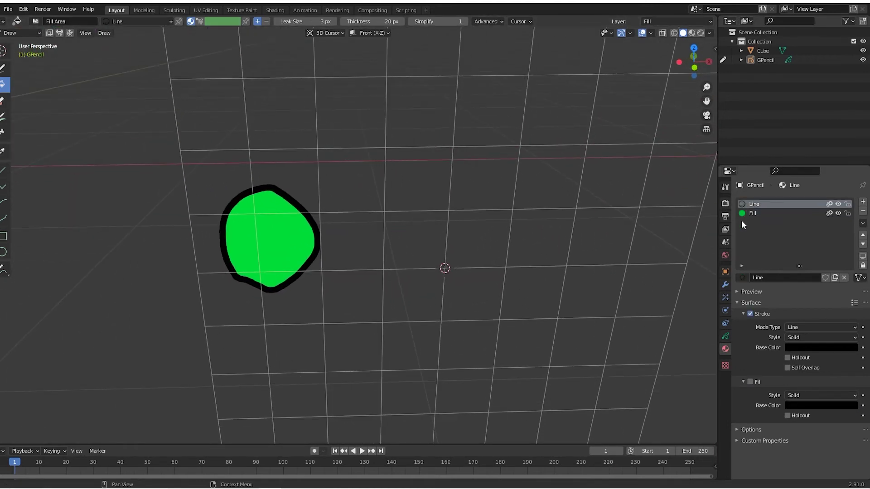
{"action": "left_click", "coordinate": [364, 34]}
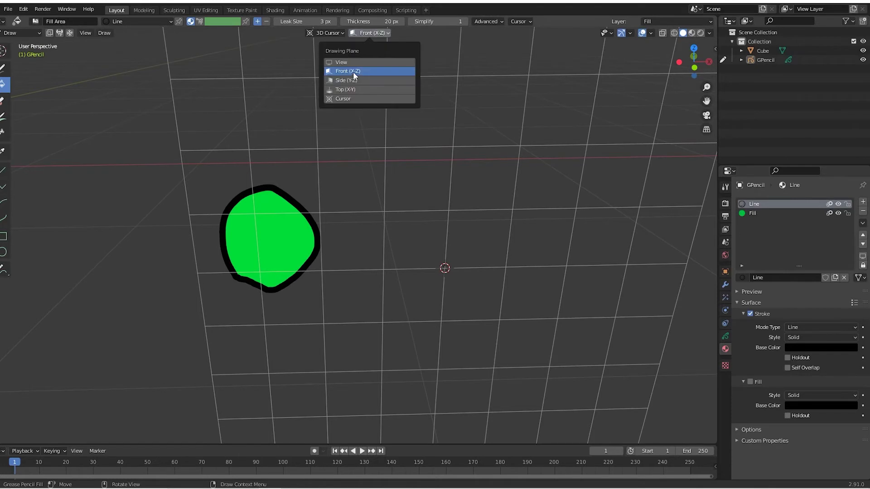
{"action": "left_click", "coordinate": [346, 62]}
{"action": "middle_click_drag", "start_coordinate": [530, 165], "coordinate": [110, 146]}
Draw a second closed loop around the middle of the drawing grid on the Lineart layer with the Line material
{"action": "left_click", "coordinate": [4, 68]}
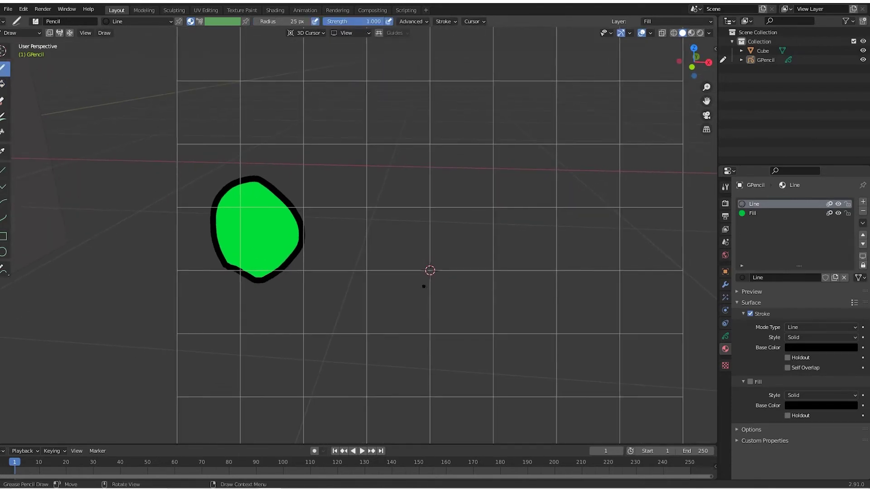
{"action": "left_click", "coordinate": [725, 336]}
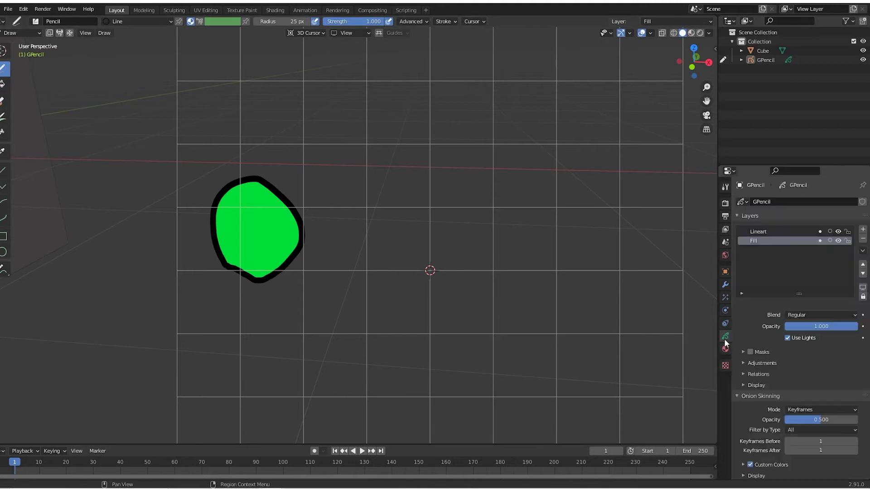
{"action": "left_click", "coordinate": [766, 232]}
{"action": "mouse_move", "coordinate": [439, 286]}
{"action": "left_mouse_down"}
{"action": "mouse_move", "coordinate": [379, 212]}
{"action": "mouse_move", "coordinate": [491, 254]}
{"action": "left_mouse_up"}
{"action": "key", "text": "ctrl+z"}
{"action": "mouse_move", "coordinate": [416, 273]}
{"action": "left_mouse_down"}
{"action": "mouse_move", "coordinate": [406, 256]}
{"action": "mouse_move", "coordinate": [470, 247]}
{"action": "mouse_move", "coordinate": [422, 279]}
{"action": "mouse_move", "coordinate": [410, 272]}
{"action": "left_mouse_up"}
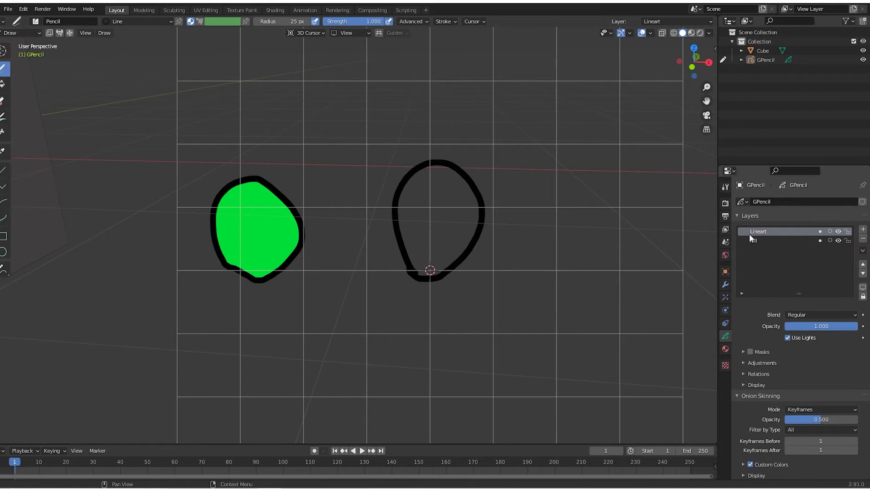
Fill the second closed loop with green using the Fill tool on the Fill layer with the Fill material
{"action": "left_click", "coordinate": [751, 241]}
{"action": "left_click", "coordinate": [725, 349]}
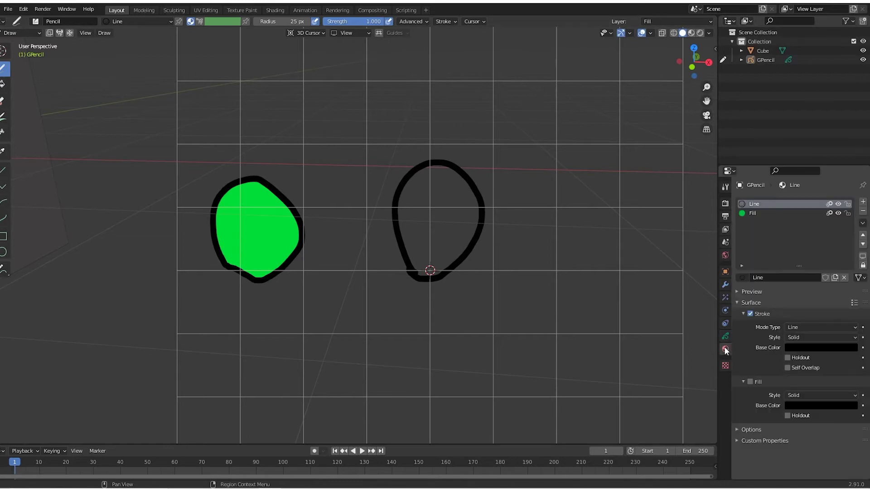
{"action": "left_click", "coordinate": [752, 214]}
{"action": "left_click", "coordinate": [3, 84]}
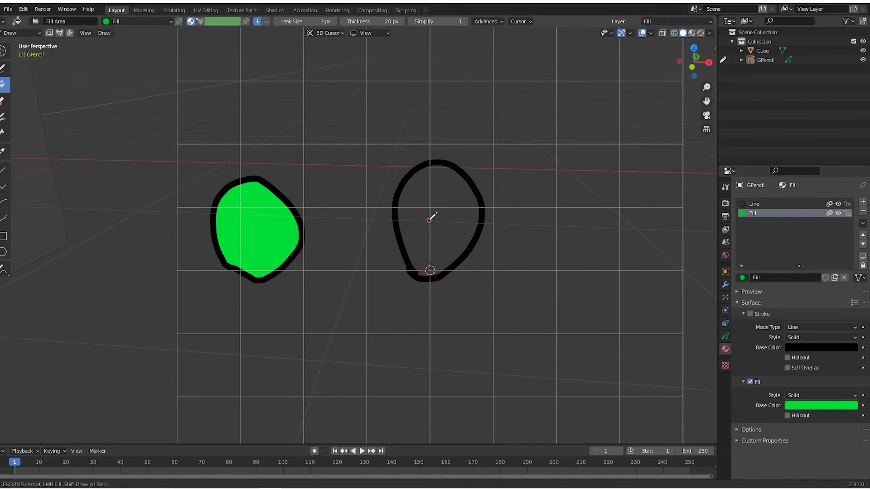
{"action": "left_click", "coordinate": [433, 234]}
Move the Lineart layer below the Fill layer in the layer stack
{"action": "middle_click_drag", "start_coordinate": [467, 235], "coordinate": [563, 217]}
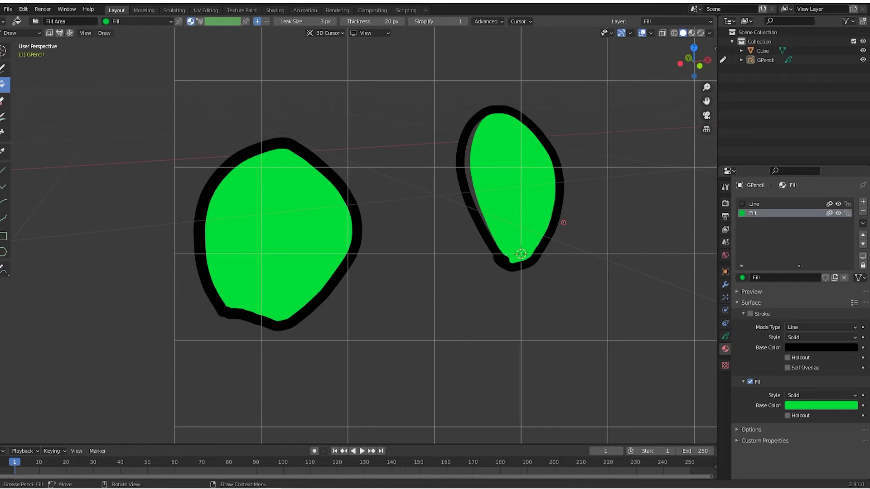
{"action": "mouse_move", "coordinate": [598, 239]}
{"action": "middle_mouse_down"}
{"action": "mouse_move", "coordinate": [589, 259]}
{"action": "mouse_move", "coordinate": [460, 243]}
{"action": "mouse_move", "coordinate": [495, 257]}
{"action": "mouse_move", "coordinate": [511, 317]}
{"action": "mouse_move", "coordinate": [503, 267]}
{"action": "mouse_move", "coordinate": [560, 317]}
{"action": "mouse_move", "coordinate": [485, 241]}
{"action": "mouse_move", "coordinate": [480, 278]}
{"action": "mouse_move", "coordinate": [516, 292]}
{"action": "mouse_move", "coordinate": [596, 296]}
{"action": "middle_mouse_up"}
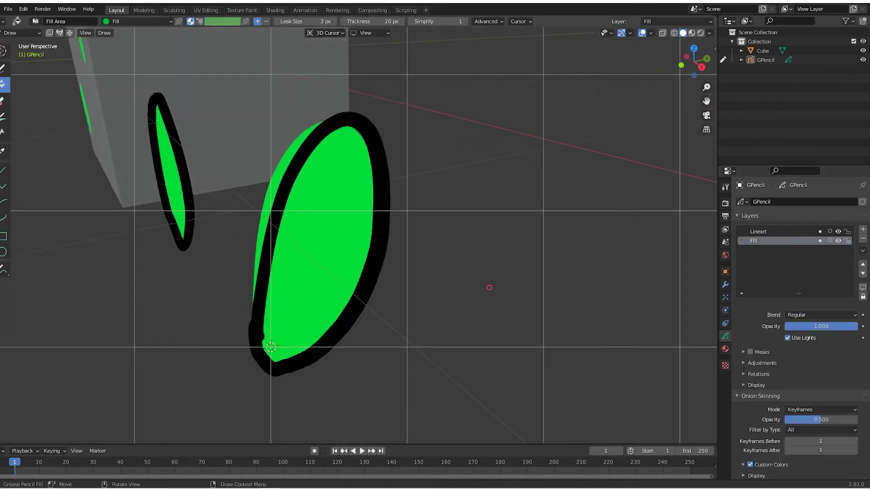
{"action": "scroll", "coordinate": [490, 287], "scroll_direction": "down", "scroll_amount": 1}
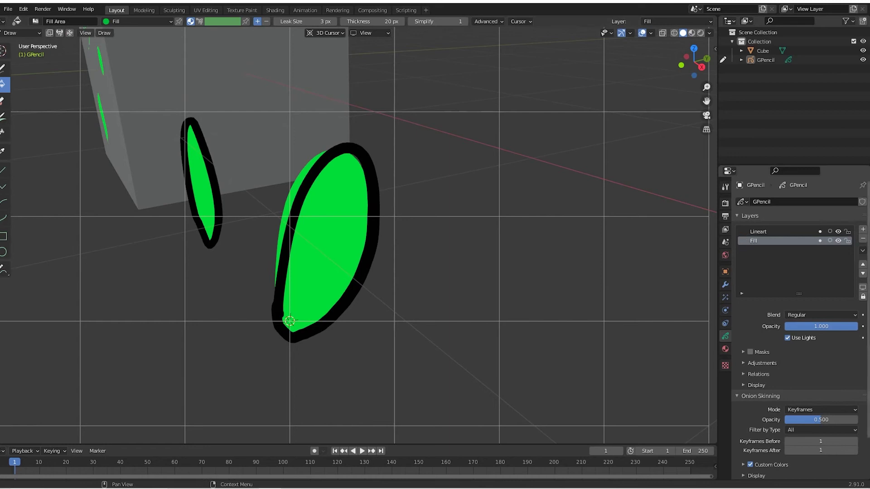
{"action": "left_click", "coordinate": [772, 231]}
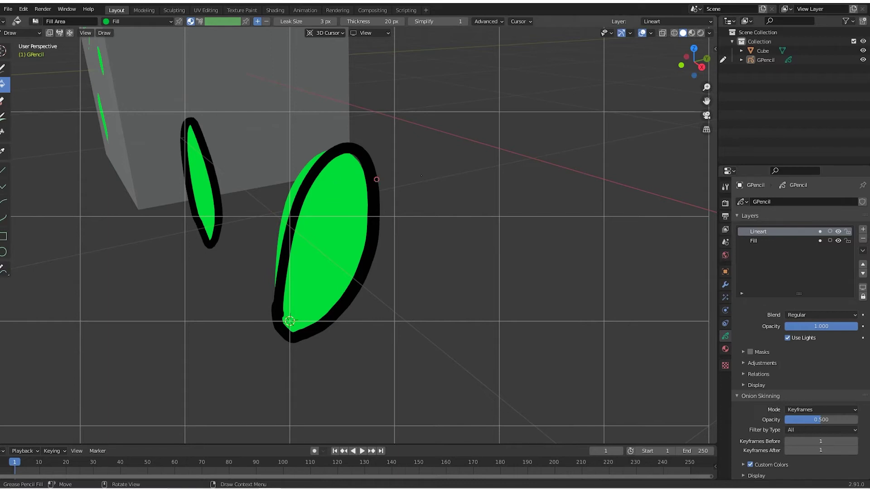
{"action": "left_click", "coordinate": [863, 274]}
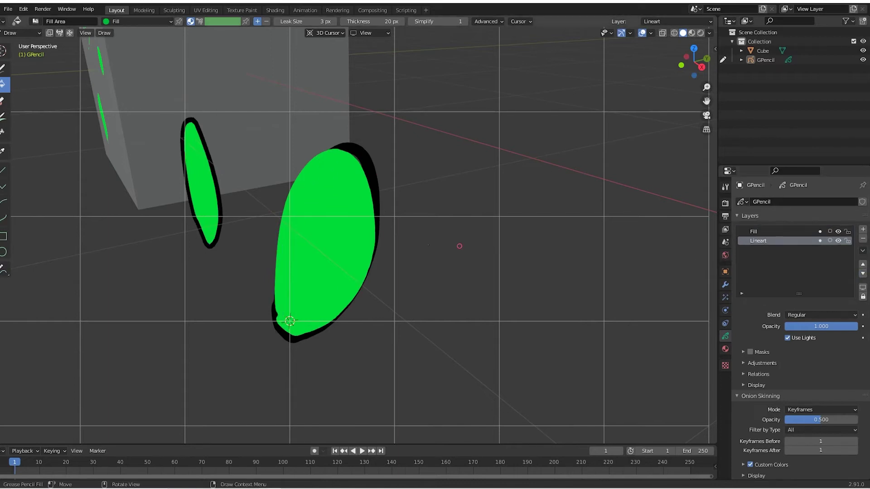
{"action": "mouse_move", "coordinate": [400, 135]}
{"action": "middle_mouse_down"}
{"action": "mouse_move", "coordinate": [492, 276]}
{"action": "mouse_move", "coordinate": [369, 268]}
{"action": "mouse_move", "coordinate": [351, 214]}
{"action": "middle_mouse_up"}
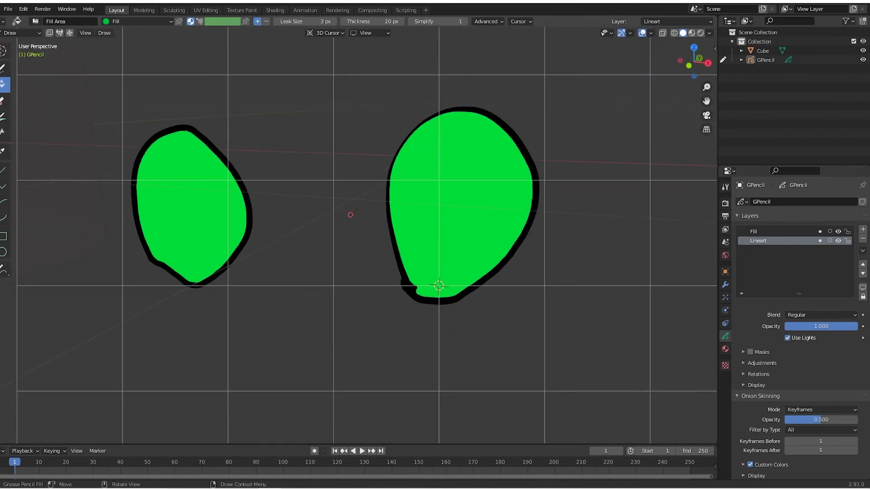
Set the drawing plane to Front (X-Z)
{"action": "left_click", "coordinate": [374, 33]}
{"action": "left_click", "coordinate": [363, 69]}
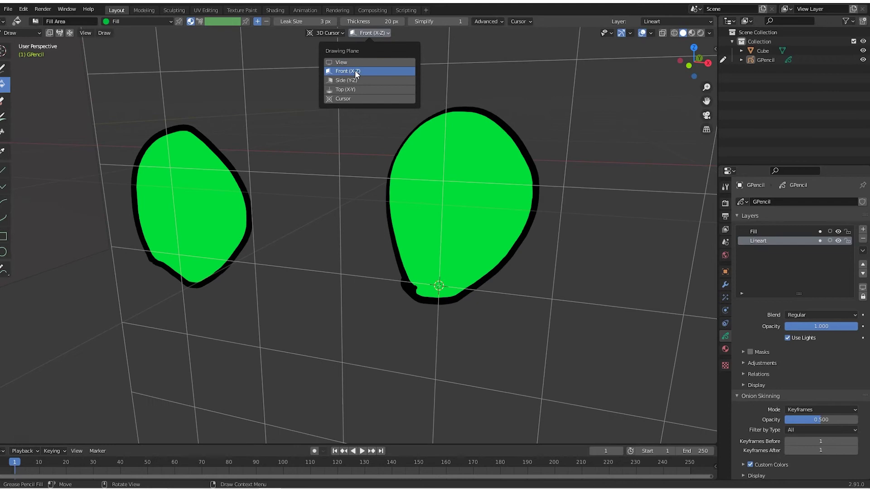
{"action": "middle_click_drag", "start_coordinate": [412, 143], "coordinate": [389, 150]}
{"action": "left_click", "coordinate": [379, 34]}
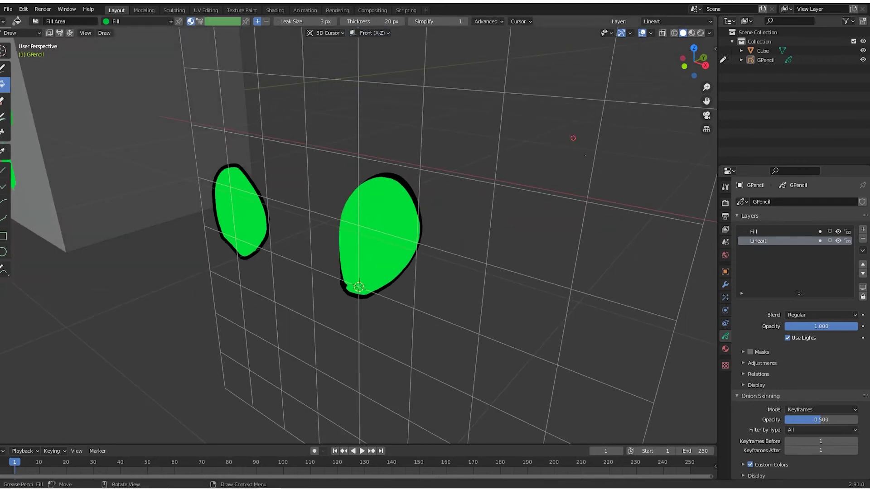
Try turning off Use Lights for the Lineart layer and enable it again
{"action": "left_click", "coordinate": [791, 338]}
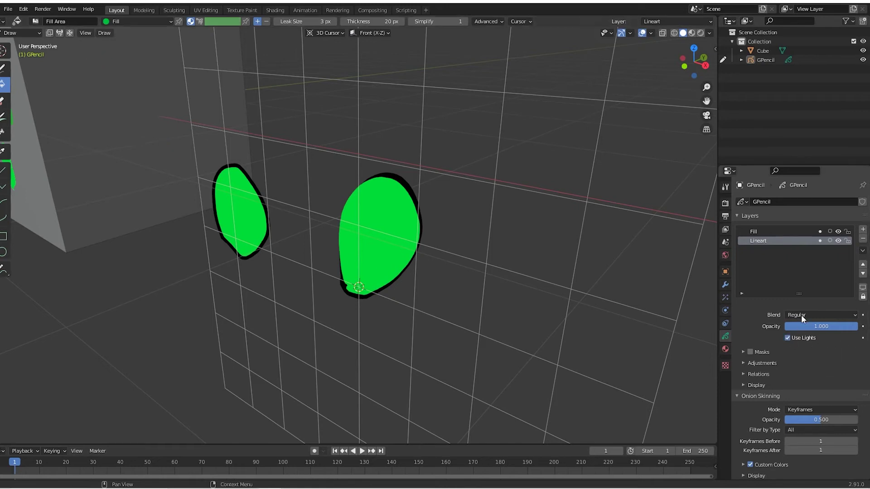
{"action": "left_click", "coordinate": [792, 337]}
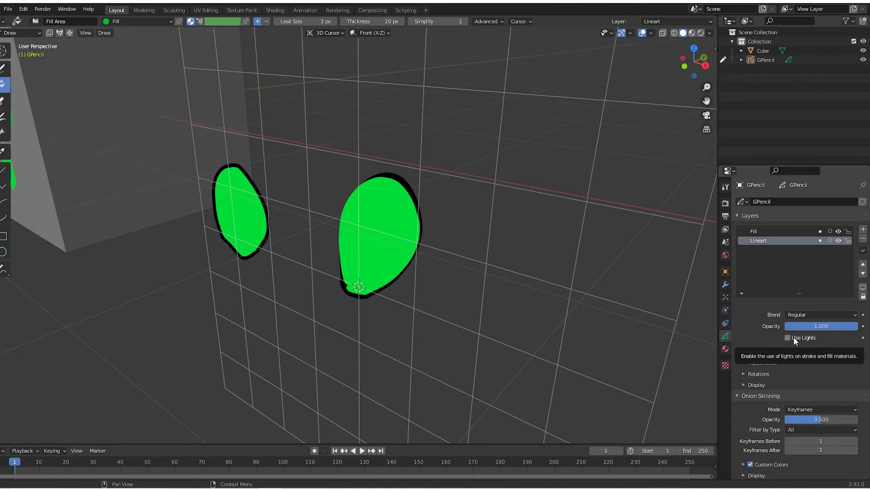
{"action": "left_click", "coordinate": [793, 337]}
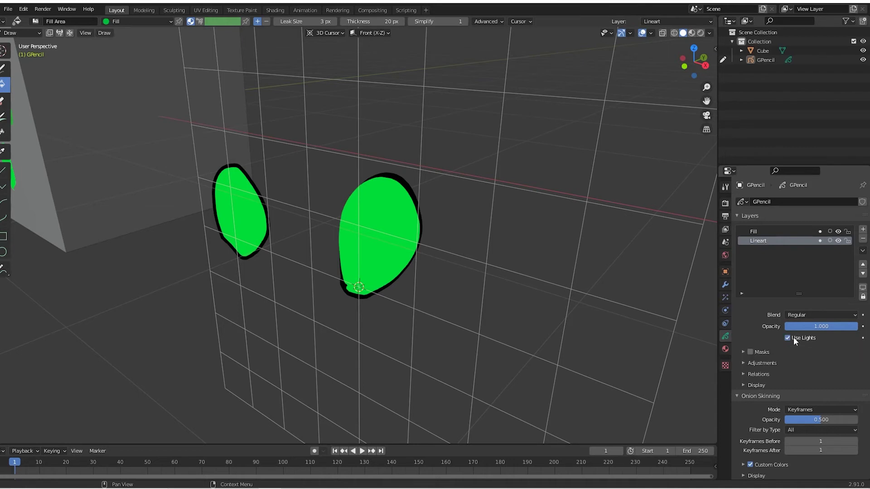
Switch the viewport to rendered shading in Object Mode, add a point light and place it between the two green loops
{"action": "left_click", "coordinate": [700, 33]}
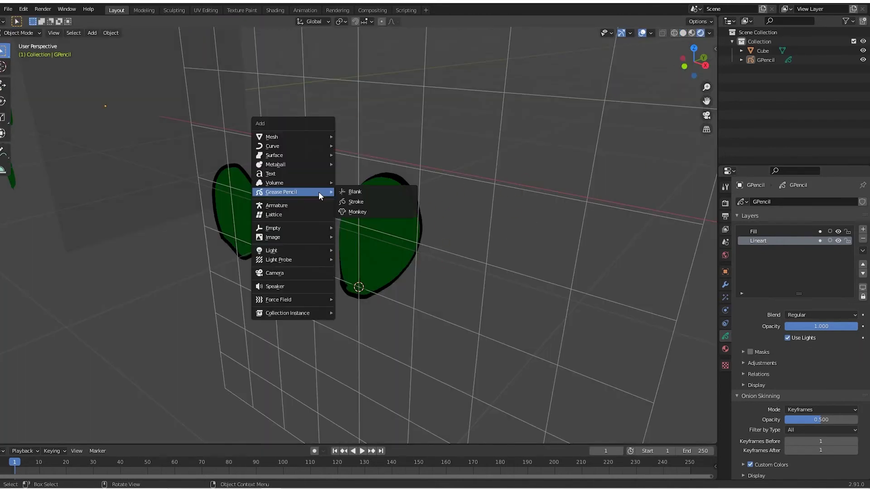
{"action": "mouse_move", "coordinate": [287, 250]}
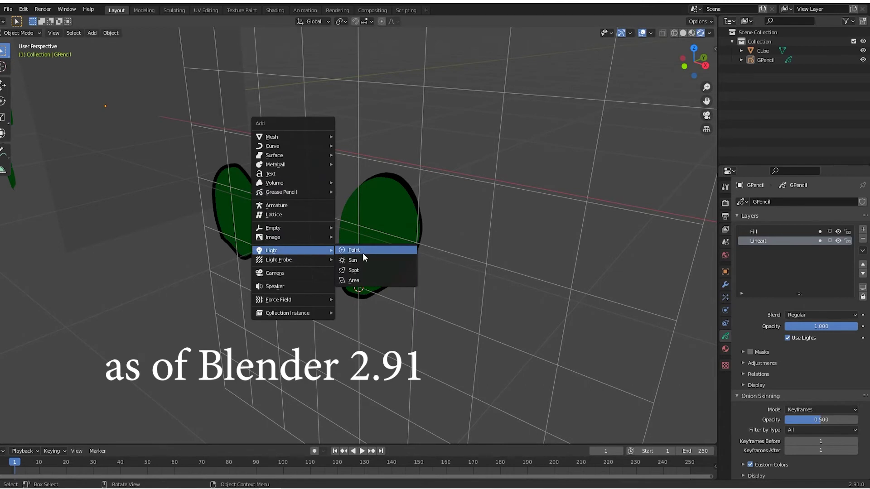
{"action": "left_click", "coordinate": [363, 252]}
{"action": "key", "text": "g"}
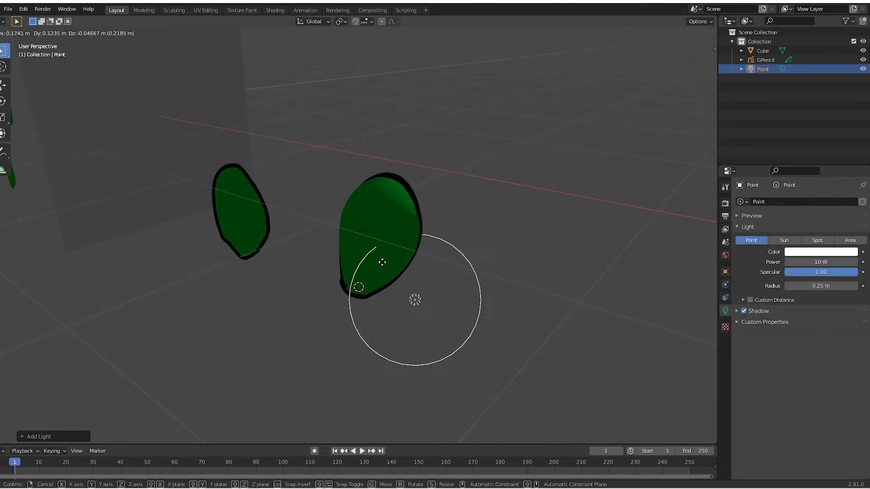
{"action": "left_click", "coordinate": [303, 219]}
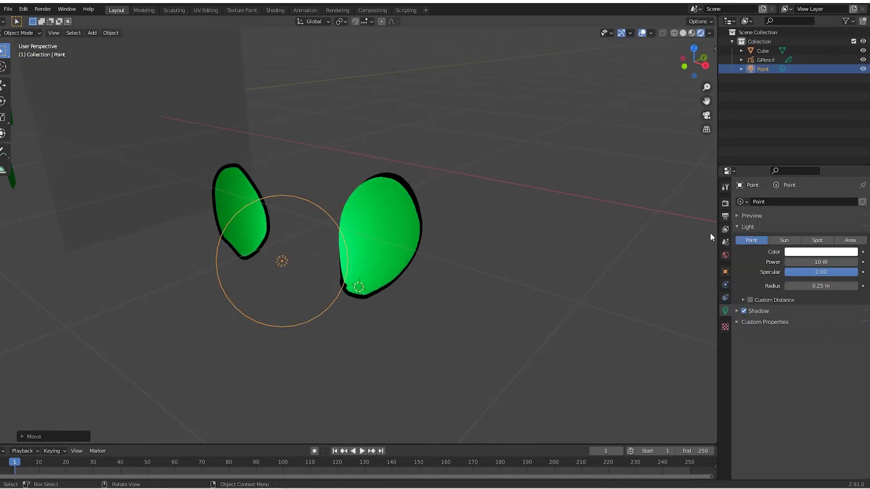
Turn off Use Lights for both the Lineart and Fill layers of the GPencil object
{"action": "left_click", "coordinate": [395, 208]}
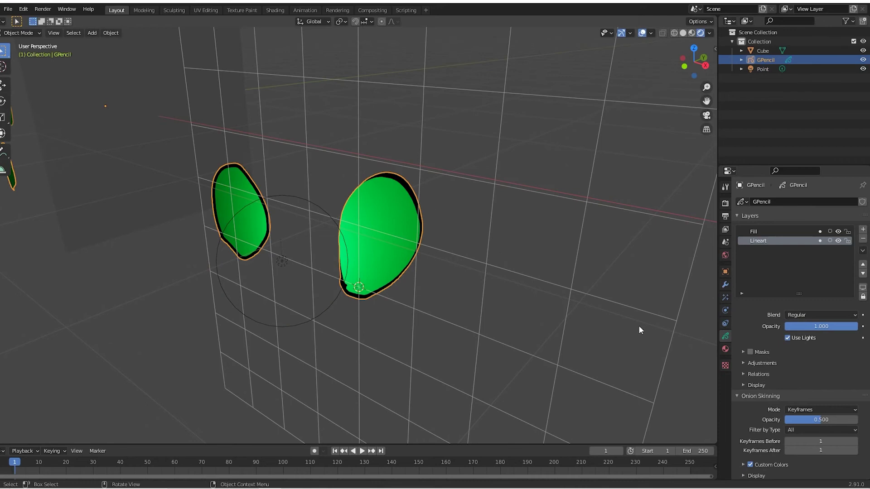
{"action": "left_click", "coordinate": [787, 338]}
{"action": "left_click", "coordinate": [762, 232]}
{"action": "left_click", "coordinate": [788, 338]}
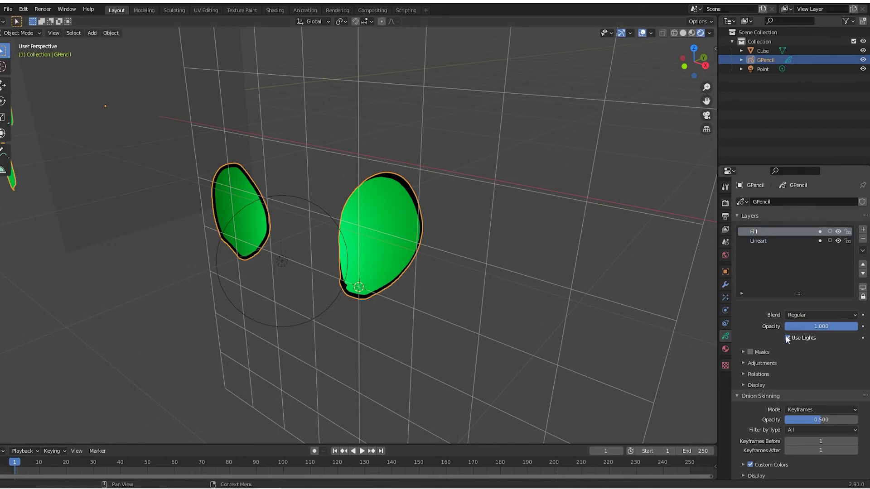
Select the point light and move it around the green loops to test its effect on them
{"action": "left_click", "coordinate": [292, 282]}
{"action": "left_click", "coordinate": [284, 326]}
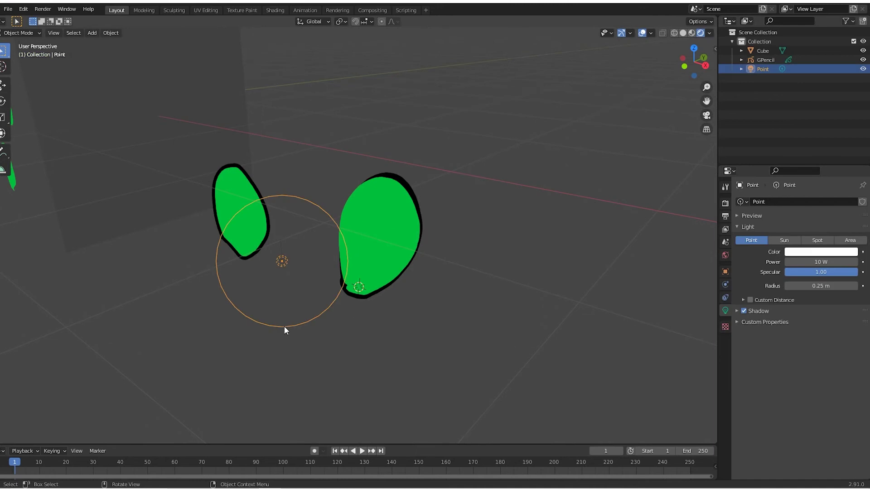
{"action": "key", "text": "g"}
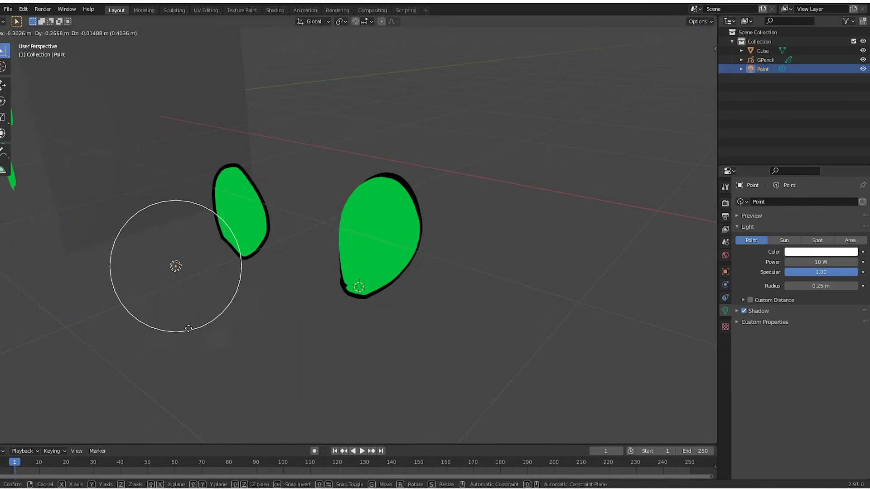
{"action": "left_click", "coordinate": [324, 282]}
In front view, add a Grease Pencil Monkey and move it into the empty area beside the green loops, away from the light
{"action": "key", "text": "KP_1"}
{"action": "left_click", "coordinate": [330, 246]}
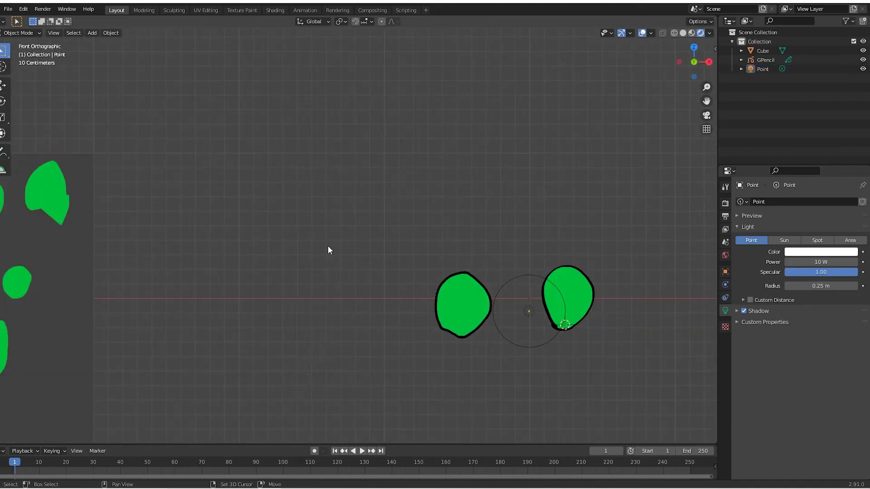
{"action": "middle_click_drag", "start_coordinate": [228, 154], "coordinate": [246, 169], "text": "shift"}
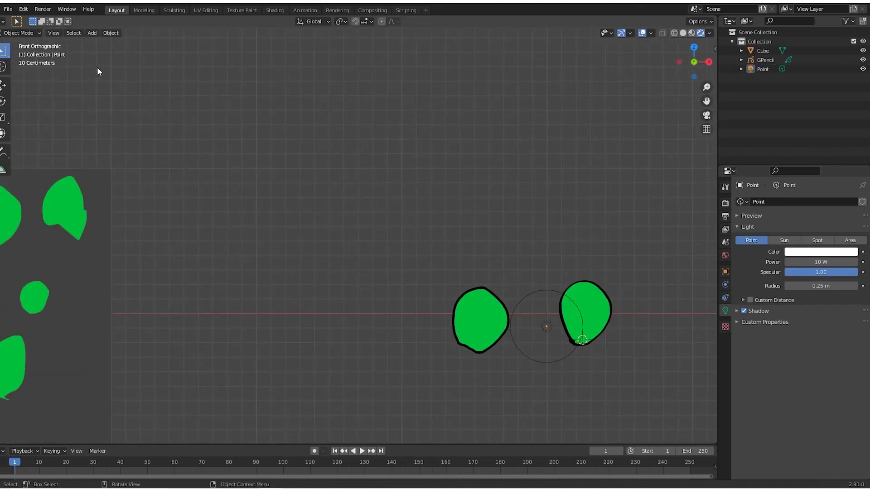
{"action": "key", "text": "shift+a"}
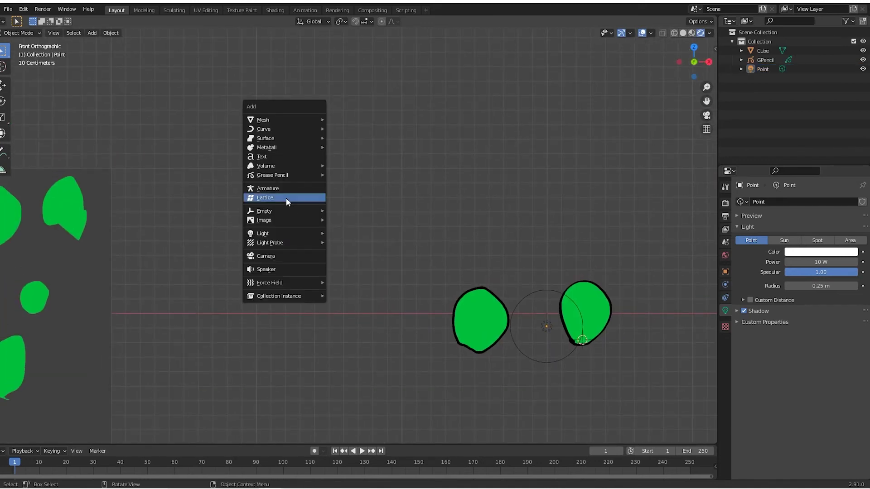
{"action": "mouse_move", "coordinate": [281, 177]}
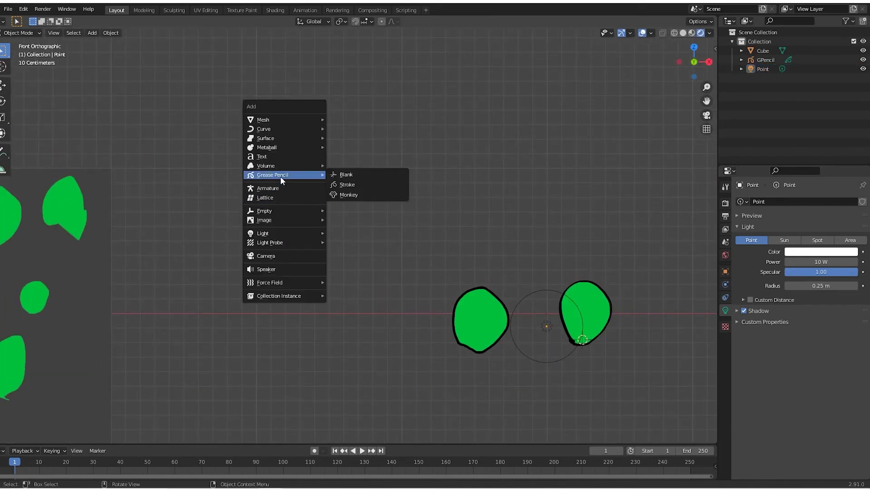
{"action": "left_click", "coordinate": [344, 200]}
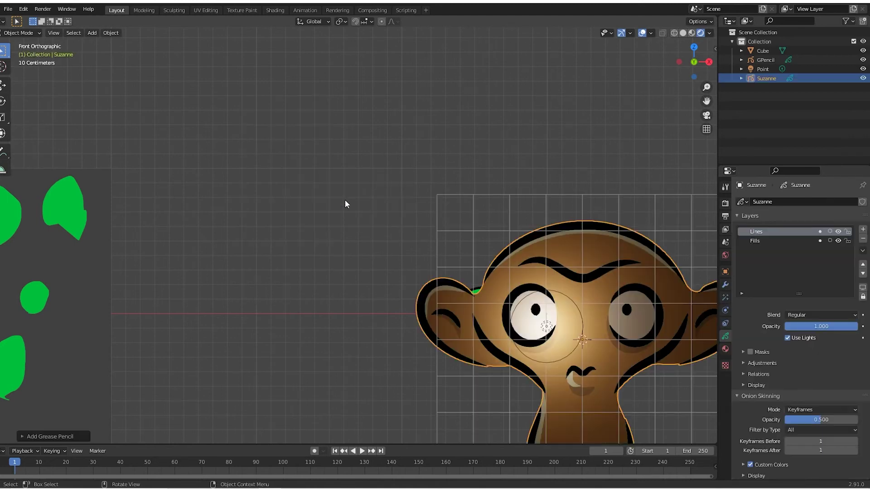
{"action": "key", "text": "g"}
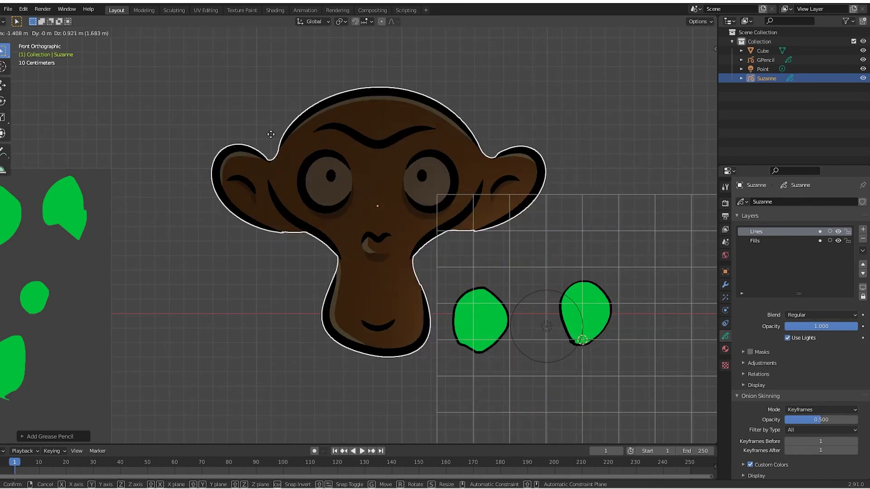
{"action": "left_click", "coordinate": [231, 182]}
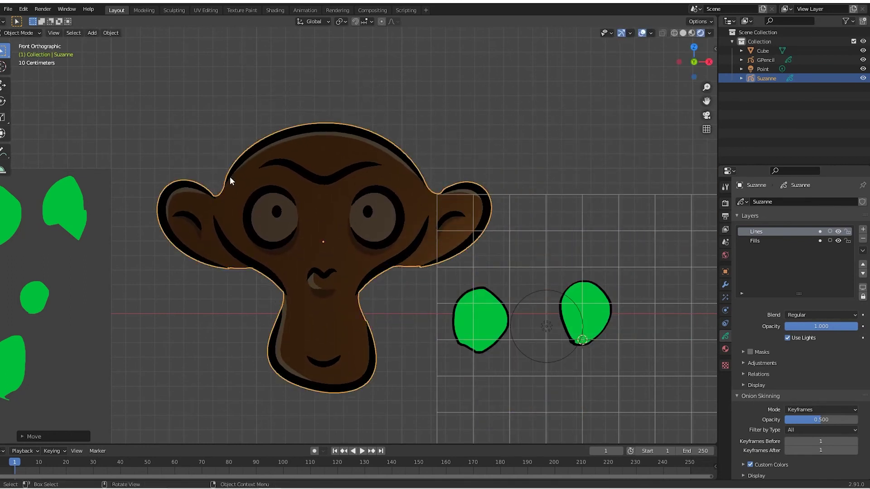
Turn off Use Lights for the monkey's Fills layer
{"action": "left_click", "coordinate": [761, 241]}
{"action": "left_click", "coordinate": [787, 338]}
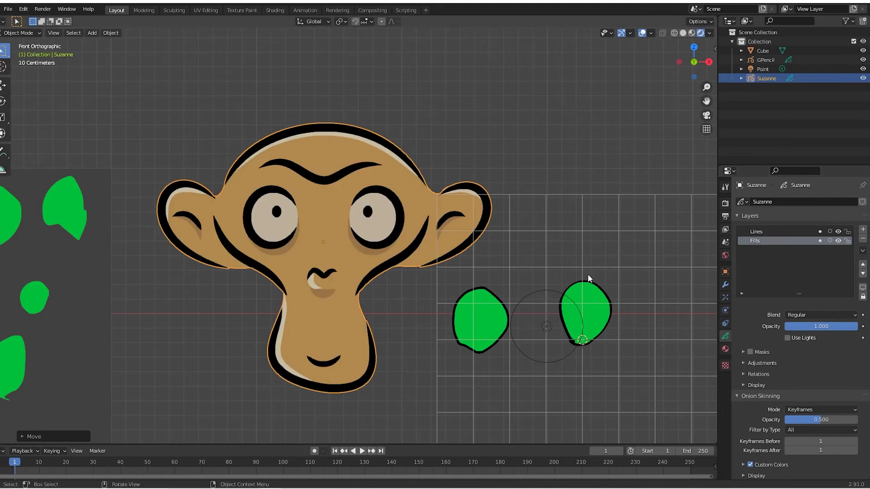
Enter Edit Mode on the monkey and try moving a single point on the upper head outline
{"action": "scroll", "coordinate": [399, 220], "scroll_direction": "up", "scroll_amount": 3}
{"action": "key", "text": "Tab"}
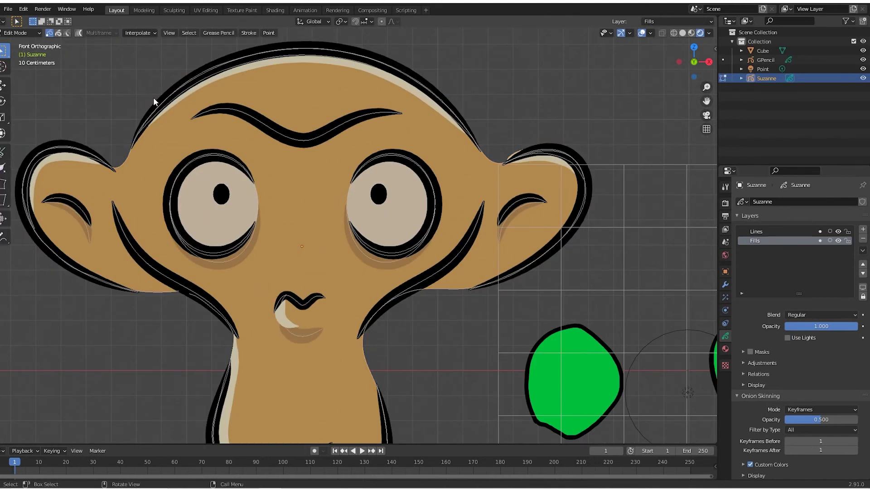
{"action": "left_click", "coordinate": [320, 51]}
{"action": "left_click", "coordinate": [413, 68]}
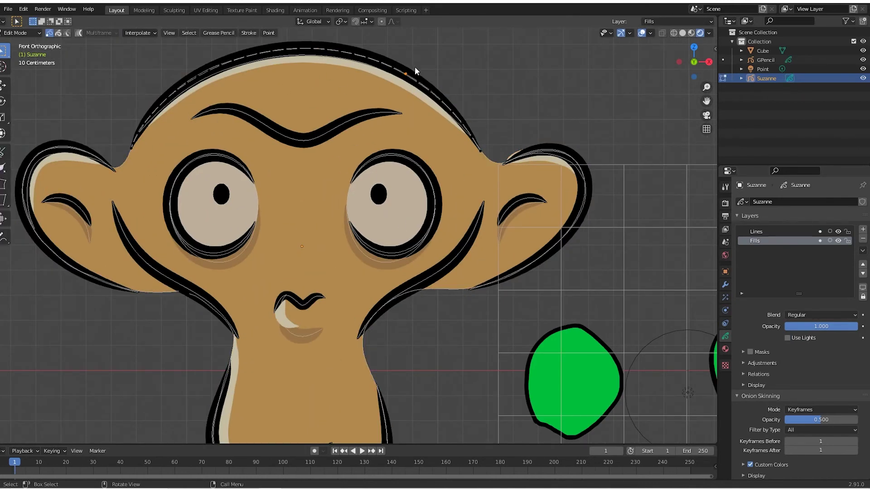
{"action": "left_click", "coordinate": [442, 108]}
{"action": "left_click", "coordinate": [434, 91]}
{"action": "left_click", "coordinate": [430, 89]}
{"action": "left_click", "coordinate": [429, 89]}
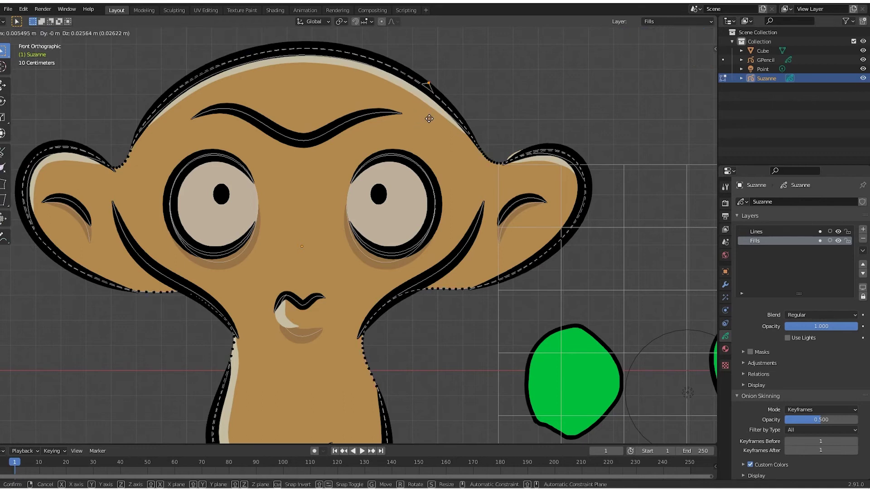
{"action": "middle_click_drag", "start_coordinate": [442, 131], "coordinate": [451, 93]}
{"action": "scroll", "coordinate": [414, 111], "scroll_direction": "down", "scroll_amount": 2}
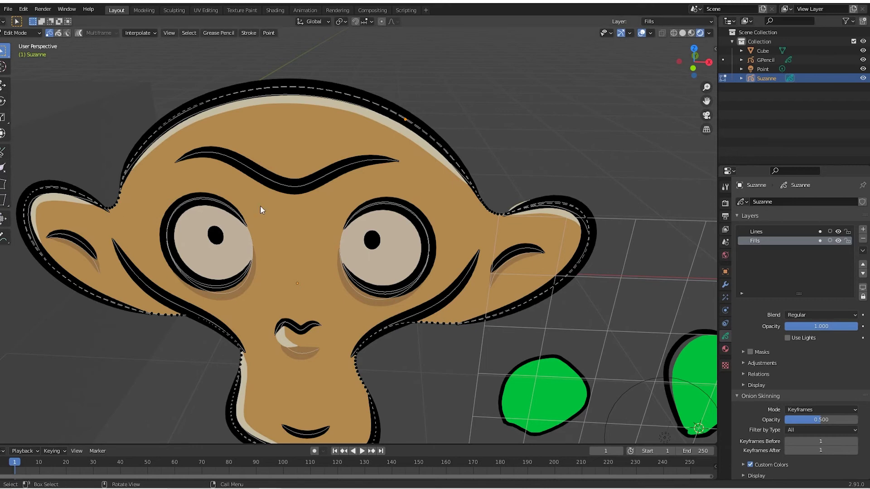
Turn on proportional editing, look over the monkey's strokes, and turn it back off
{"action": "left_click", "coordinate": [381, 21]}
{"action": "scroll", "coordinate": [373, 246], "scroll_direction": "up", "scroll_amount": 3}
{"action": "scroll", "coordinate": [377, 235], "scroll_direction": "down", "scroll_amount": 2}
{"action": "middle_click_drag", "start_coordinate": [381, 230], "coordinate": [400, 202]}
{"action": "scroll", "coordinate": [399, 204], "scroll_direction": "down", "scroll_amount": 2}
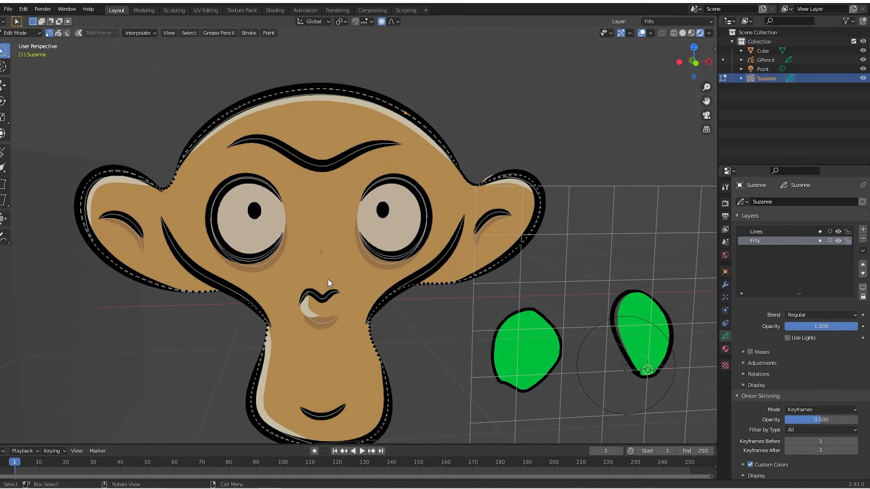
{"action": "middle_click_drag", "start_coordinate": [336, 265], "coordinate": [347, 224], "text": "shift"}
{"action": "left_click", "coordinate": [381, 22]}
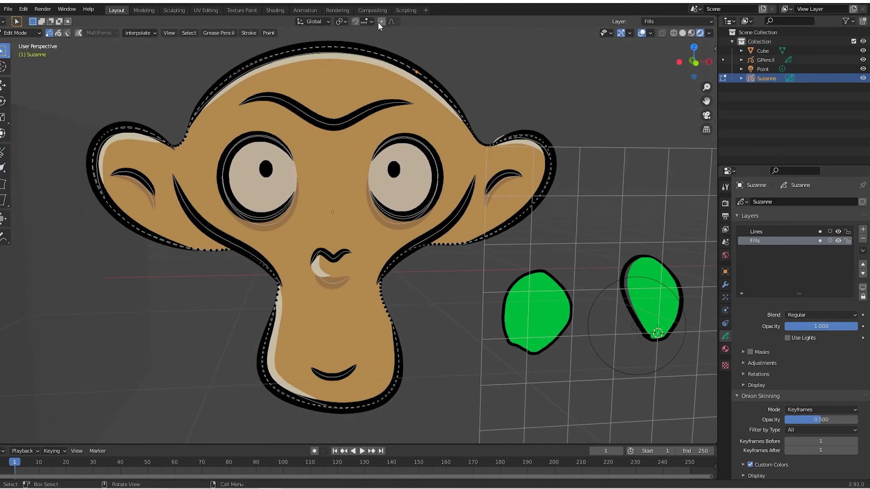
Try moving only the middle point of the monkey's mouth stroke
{"action": "middle_click_drag", "start_coordinate": [270, 285], "coordinate": [299, 220], "text": "shift"}
{"action": "left_click", "coordinate": [364, 312]}
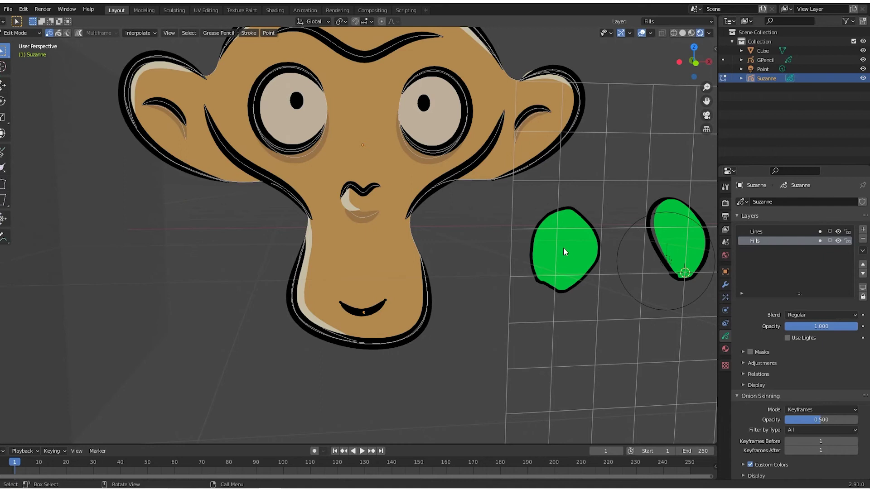
{"action": "scroll", "coordinate": [384, 336], "scroll_direction": "up", "scroll_amount": 1}
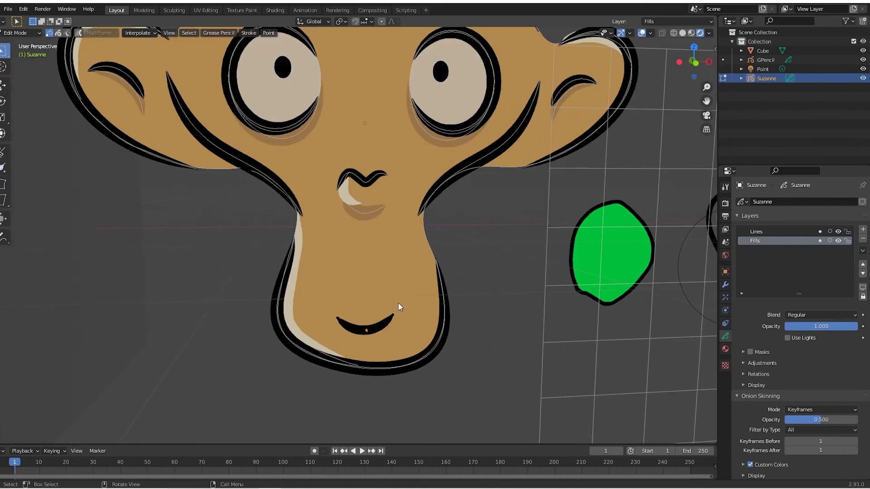
{"action": "key", "text": "h"}
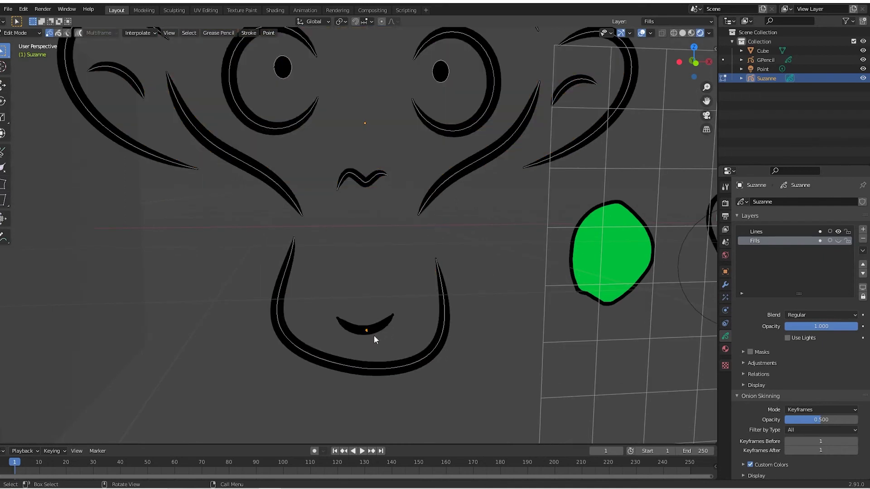
{"action": "key", "text": "alt+h"}
{"action": "key", "text": "g"}
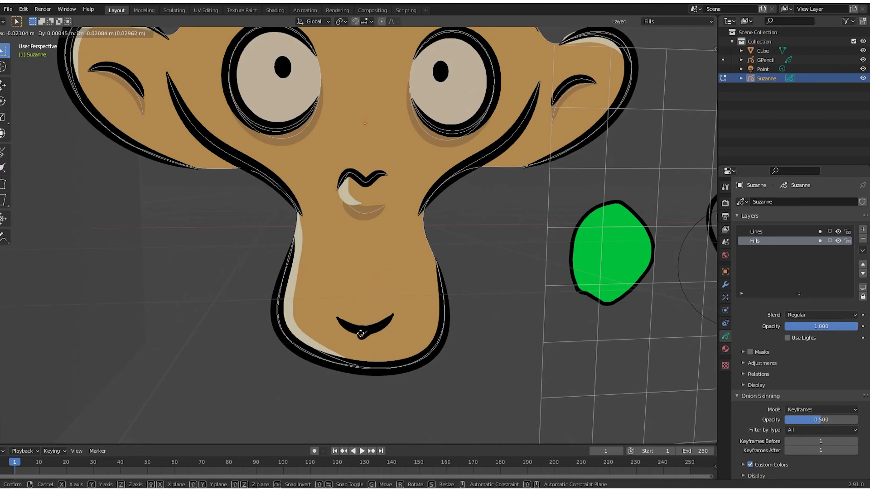
{"action": "left_click", "coordinate": [368, 335]}
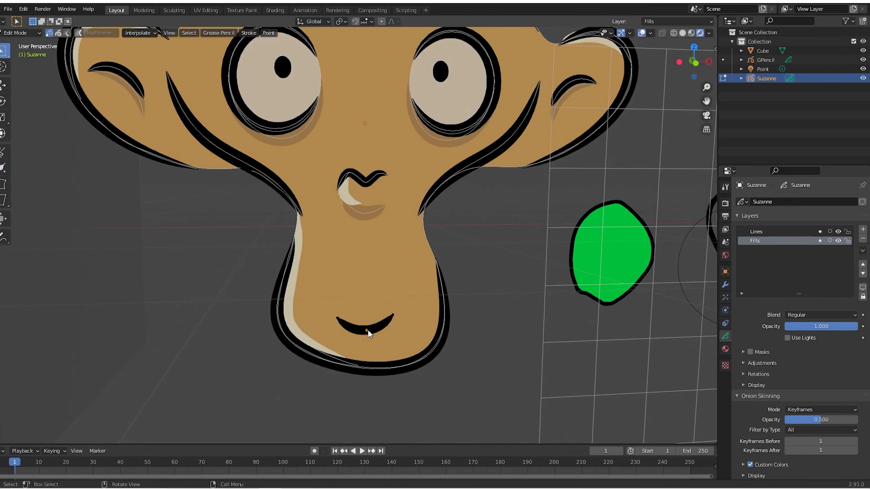
Try moving the monkey's entire mouth stroke to a different place on the muzzle
{"action": "key", "text": "g"}
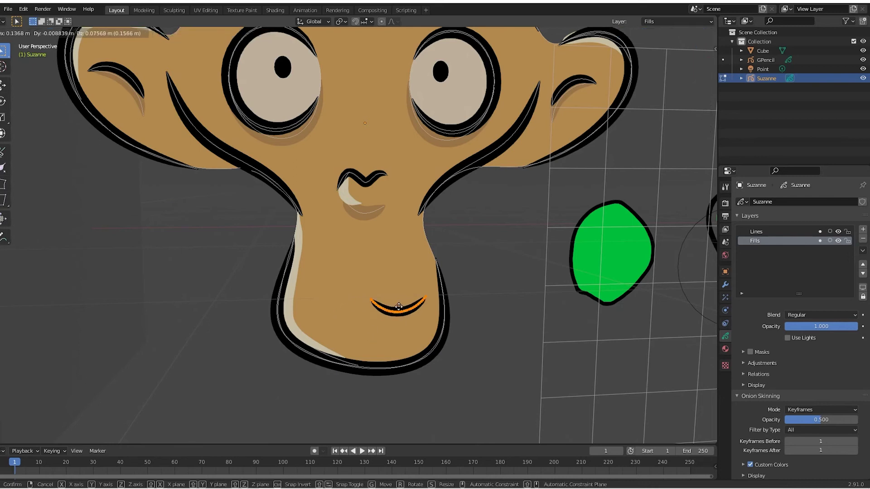
{"action": "left_click", "coordinate": [344, 253]}
{"action": "scroll", "coordinate": [386, 286], "scroll_direction": "down", "scroll_amount": 4}
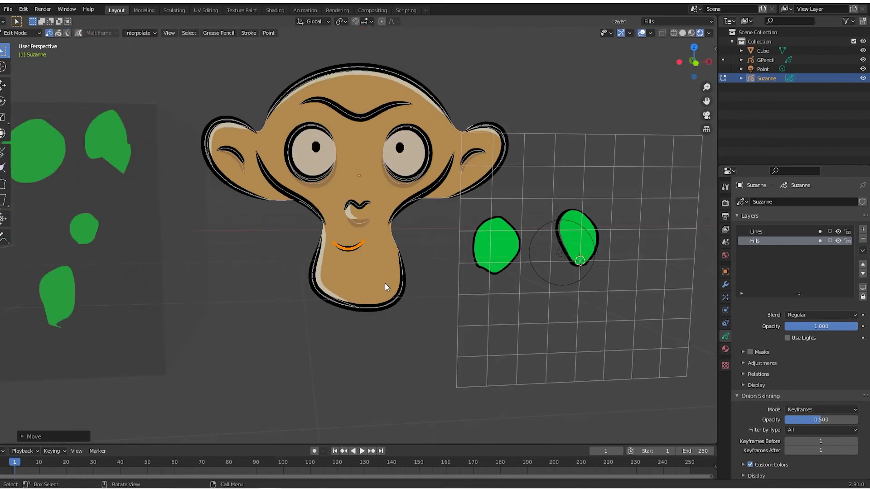
With proportional editing on at a size of about 0.16, raise the mouth's middle point to bend the smile into a frown
{"action": "scroll", "coordinate": [377, 290], "scroll_direction": "up", "scroll_amount": 4}
{"action": "left_click", "coordinate": [381, 22]}
{"action": "scroll", "coordinate": [358, 341], "scroll_direction": "up", "scroll_amount": 2}
{"action": "left_click", "coordinate": [364, 383]}
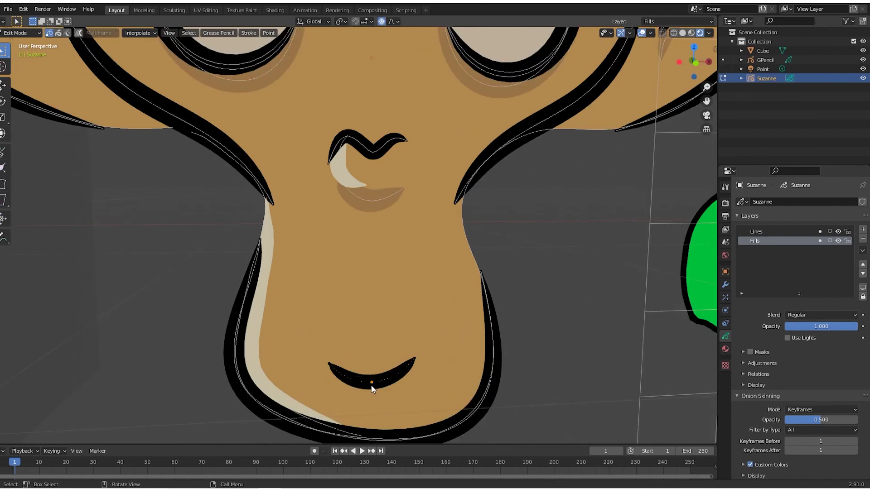
{"action": "key", "text": "g"}
{"action": "scroll", "coordinate": [371, 383], "scroll_direction": "up", "scroll_amount": 6}
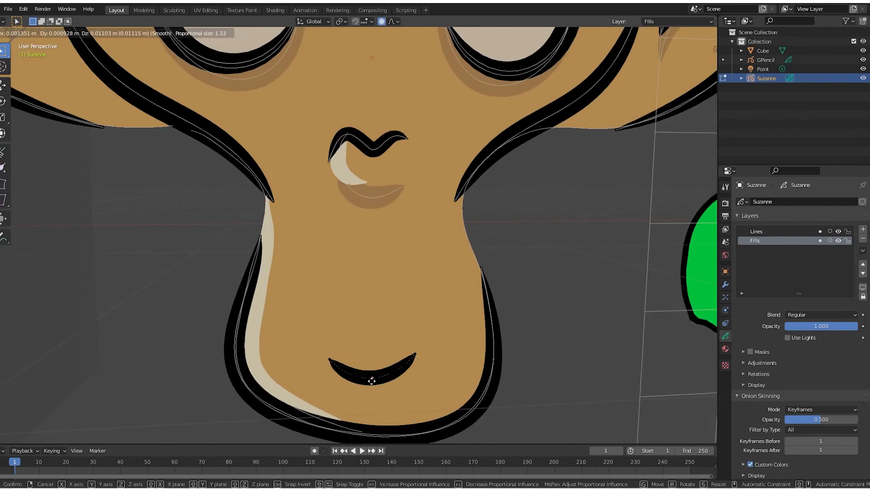
{"action": "scroll", "coordinate": [372, 382], "scroll_direction": "up", "scroll_amount": 13}
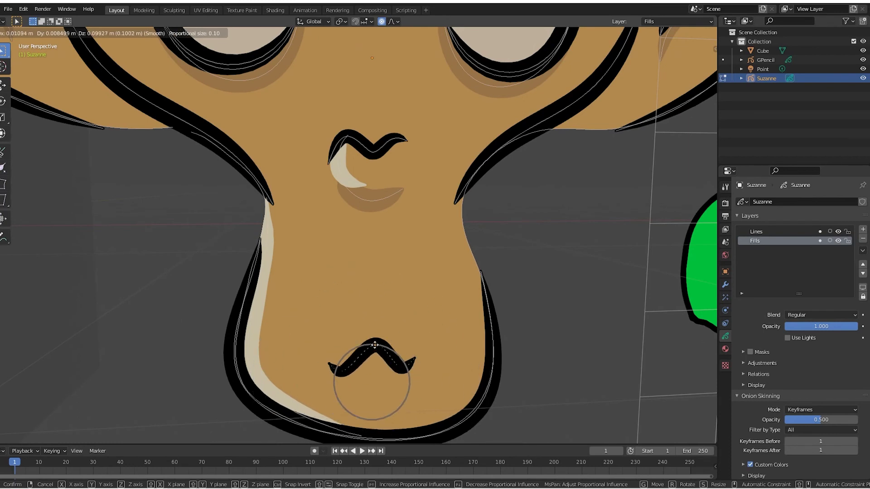
{"action": "scroll", "coordinate": [372, 346], "scroll_direction": "down", "scroll_amount": 4}
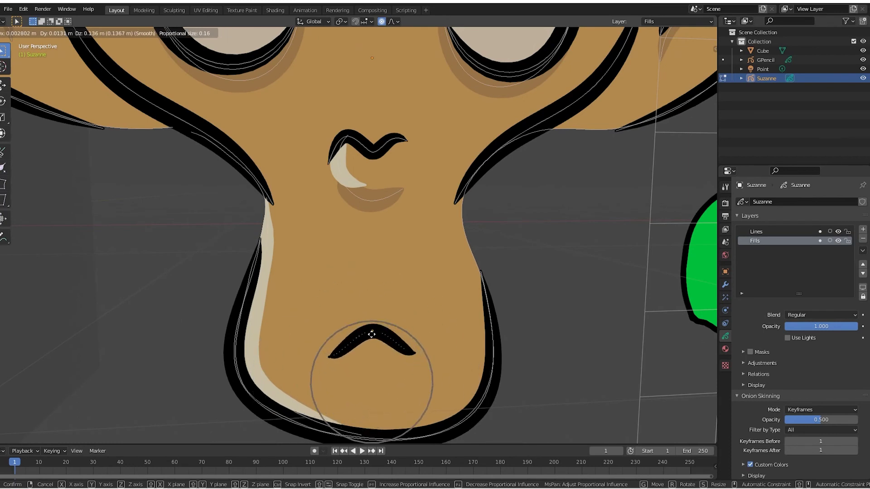
{"action": "left_click", "coordinate": [374, 340]}
{"action": "scroll", "coordinate": [374, 339], "scroll_direction": "down", "scroll_amount": 2}
{"action": "scroll", "coordinate": [374, 339], "scroll_direction": "down", "scroll_amount": 2}
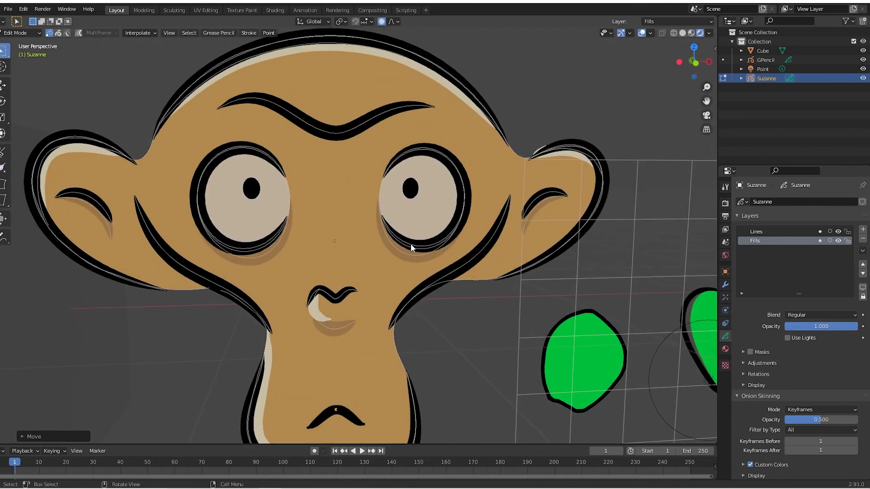
With proportional editing off, select both pupils and move them down to the lower part of the eyes
{"action": "scroll", "coordinate": [447, 164], "scroll_direction": "up", "scroll_amount": 4}
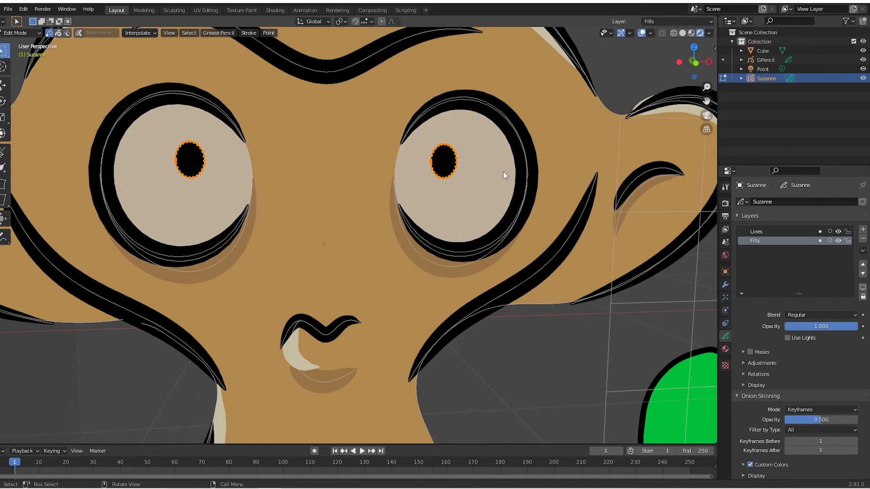
{"action": "key", "text": "g"}
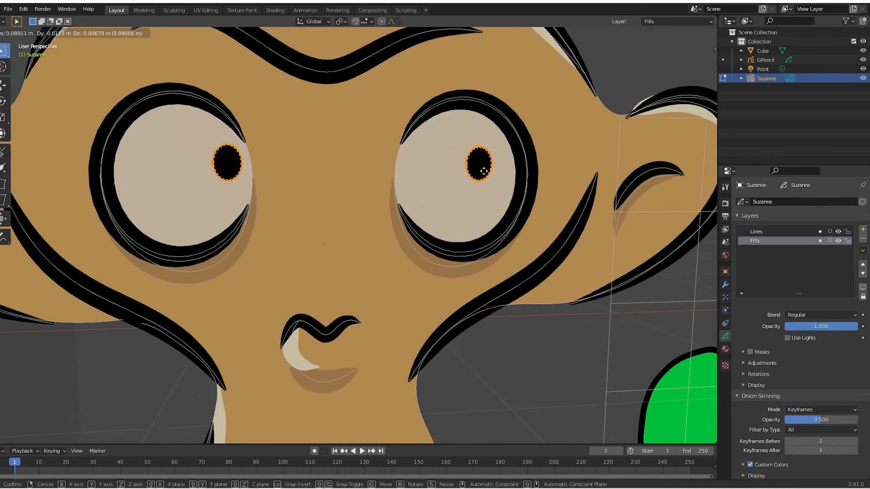
{"action": "left_click", "coordinate": [452, 213]}
{"action": "scroll", "coordinate": [425, 269], "scroll_direction": "down", "scroll_amount": 5}
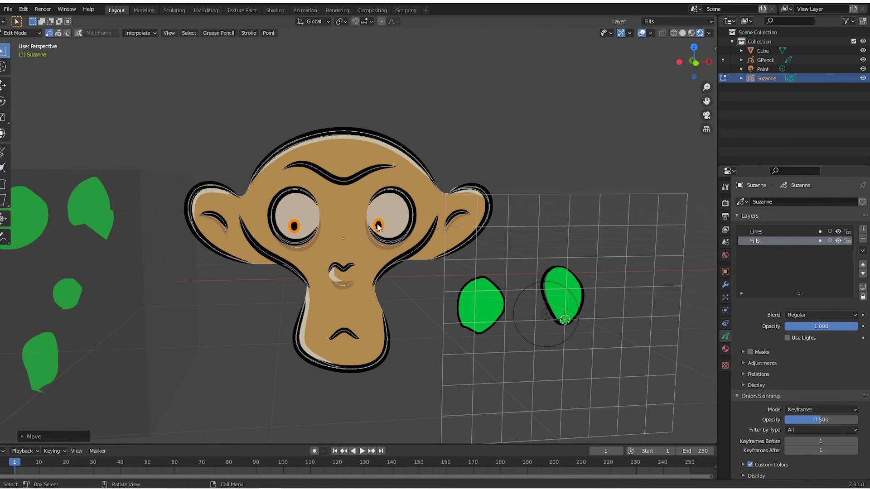
{"action": "key", "text": "g"}
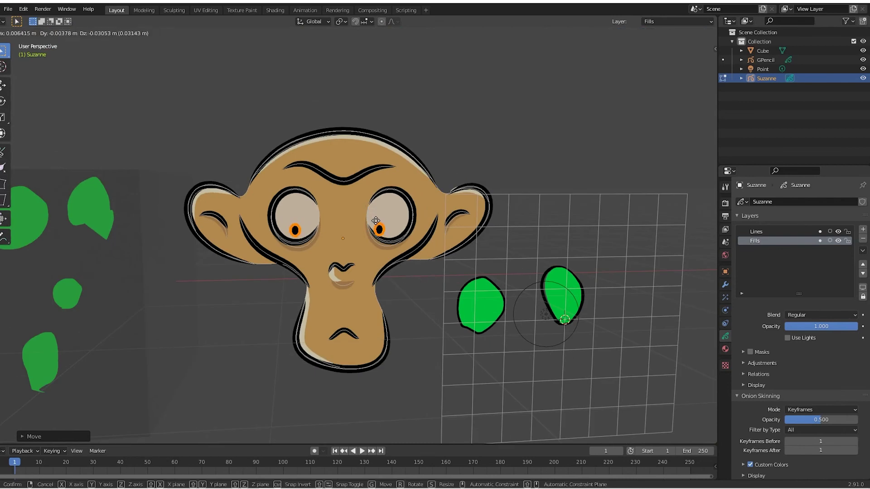
{"action": "left_click", "coordinate": [376, 221]}
Pull the top points of both eye outlines down with proportional editing at a size of about 0.22 to make drooping eyelids
{"action": "scroll", "coordinate": [375, 156], "scroll_direction": "up", "scroll_amount": 5}
{"action": "left_click", "coordinate": [458, 133]}
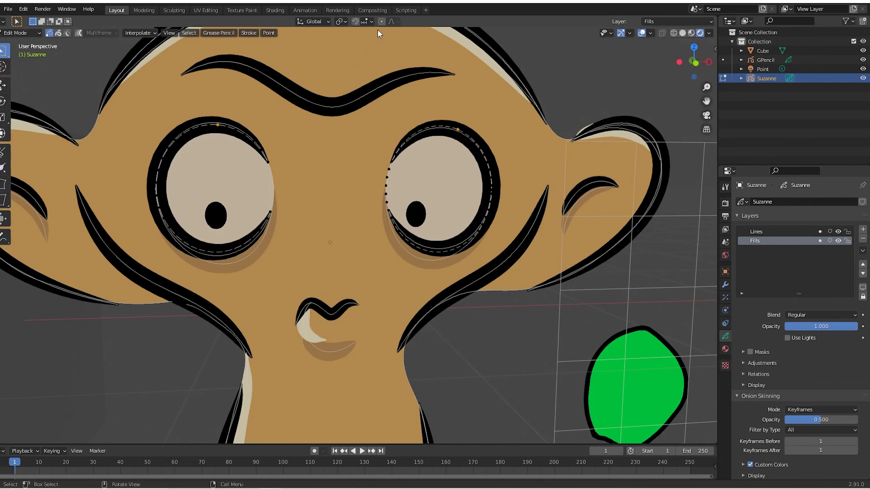
{"action": "key", "text": "g"}
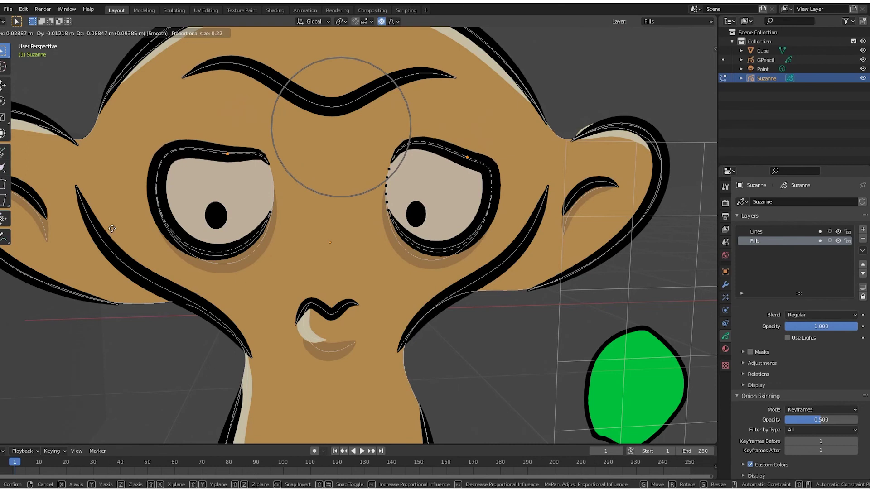
{"action": "left_click", "coordinate": [117, 241]}
{"action": "scroll", "coordinate": [265, 186], "scroll_direction": "down", "scroll_amount": 4}
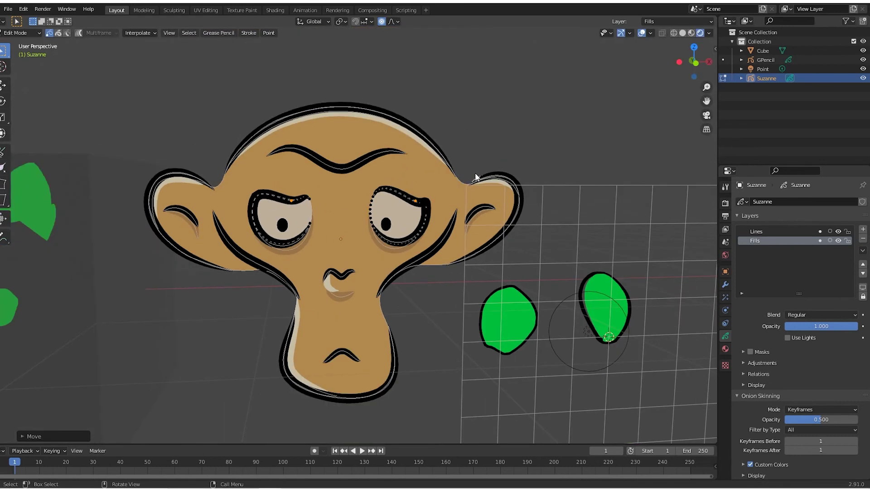
Select the outer points of both ears and pull them down with proportional editing at a size of about 0.62 to make the ears droop
{"action": "left_click", "coordinate": [519, 201]}
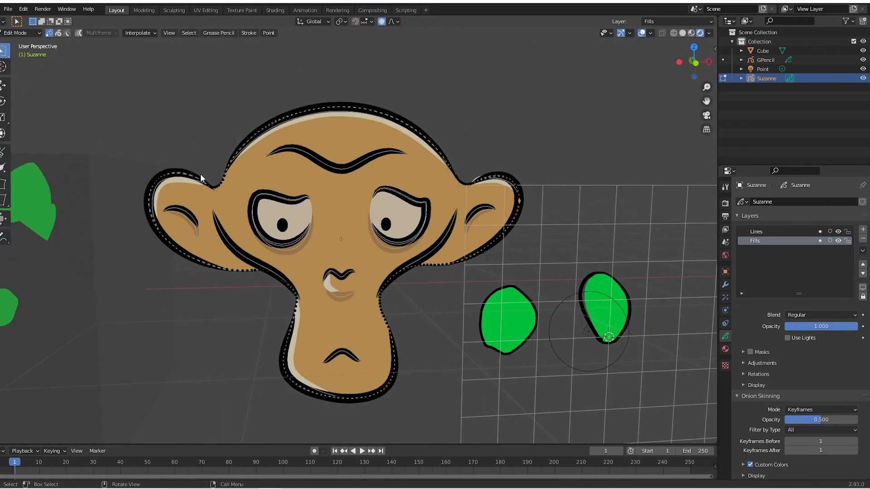
{"action": "key", "text": "g"}
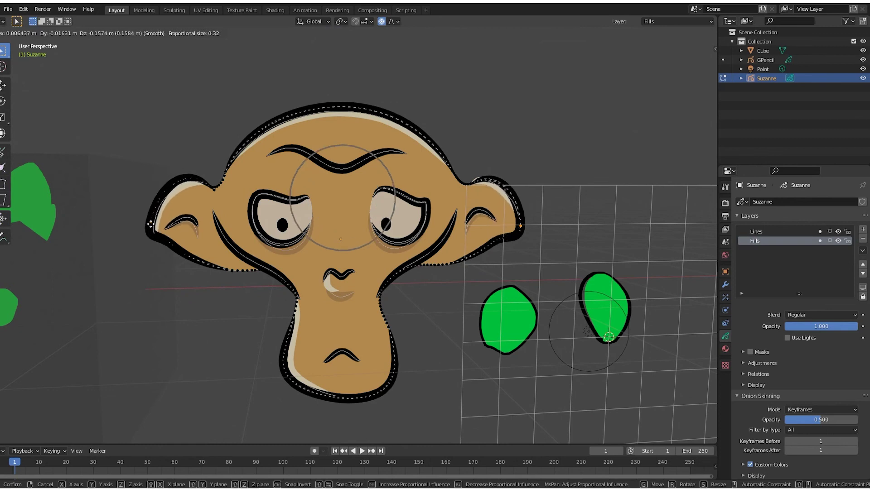
{"action": "scroll", "coordinate": [144, 220], "scroll_direction": "down", "scroll_amount": 4}
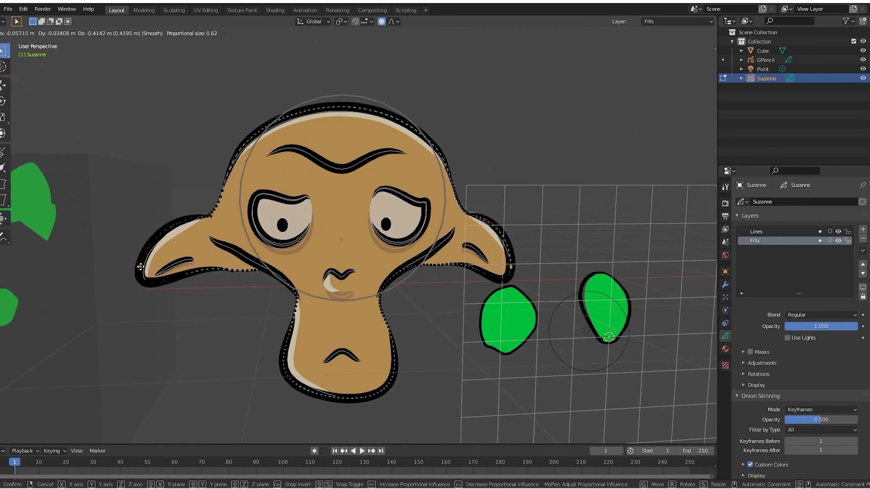
{"action": "key", "text": "Return"}
{"action": "scroll", "coordinate": [276, 233], "scroll_direction": "down", "scroll_amount": 5}
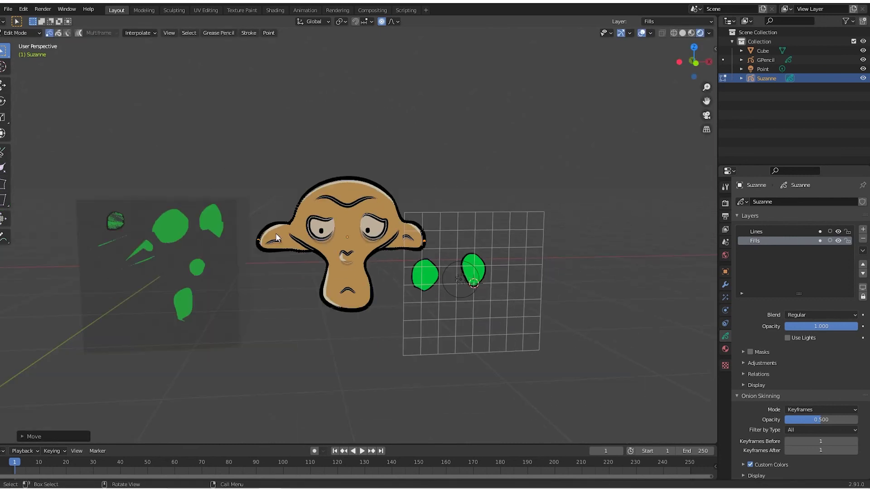
Check the sad monkey in the scene and return to Object Mode
{"action": "mouse_move", "coordinate": [338, 283]}
{"action": "middle_mouse_down"}
{"action": "mouse_move", "coordinate": [173, 312]}
{"action": "mouse_move", "coordinate": [145, 253]}
{"action": "mouse_move", "coordinate": [298, 300]}
{"action": "mouse_move", "coordinate": [338, 269]}
{"action": "mouse_move", "coordinate": [323, 281]}
{"action": "middle_mouse_up"}
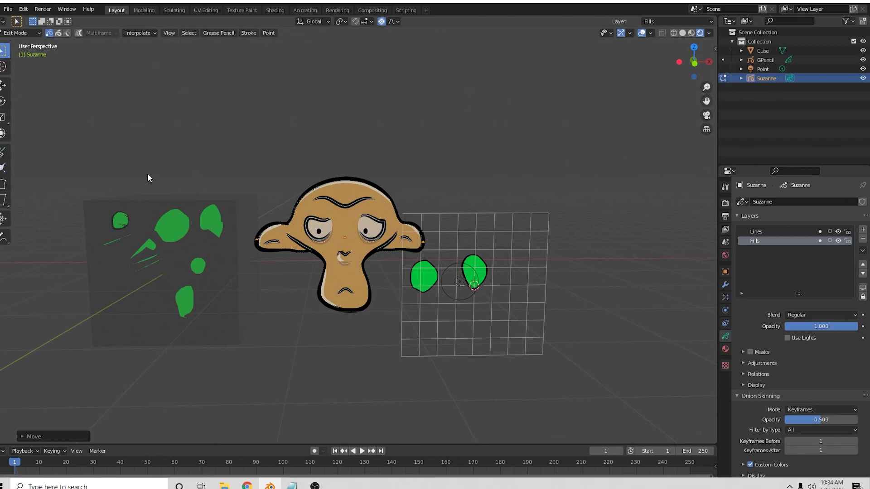
{"action": "left_click", "coordinate": [22, 33]}
{"action": "left_click", "coordinate": [33, 44]}
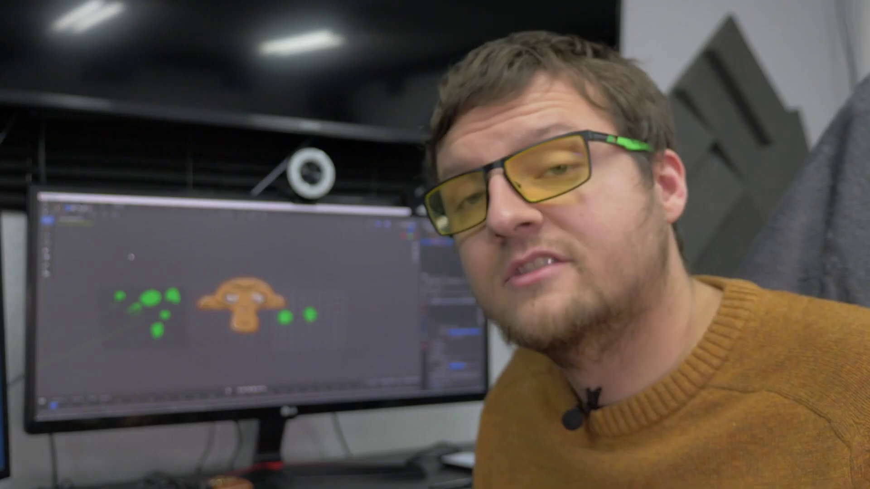